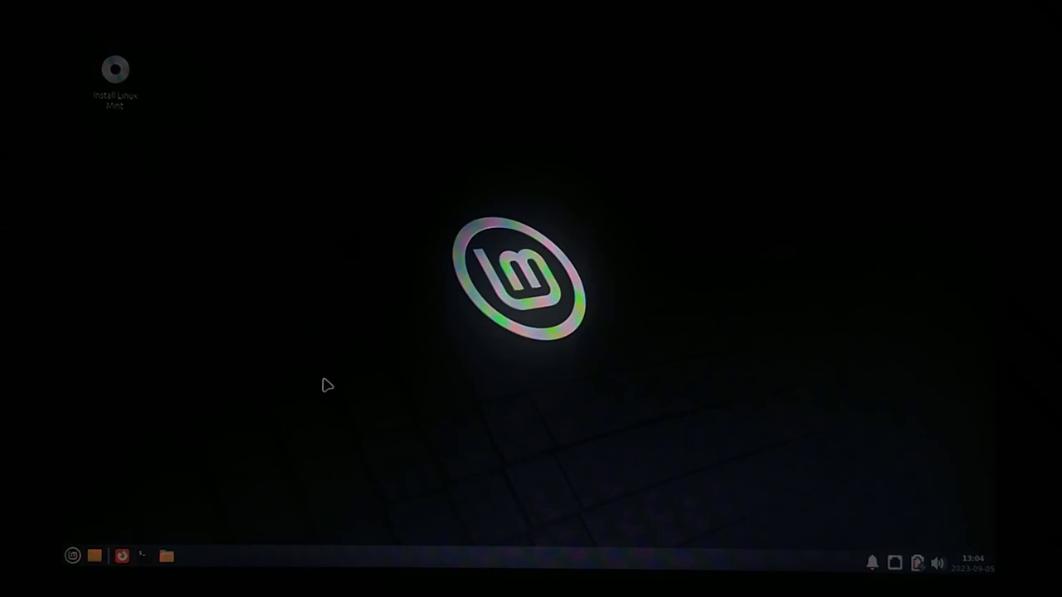
# Open a maximized terminal with enlarged text and type 'sudo apt update' at the prompt
pyautogui.click(145, 558)
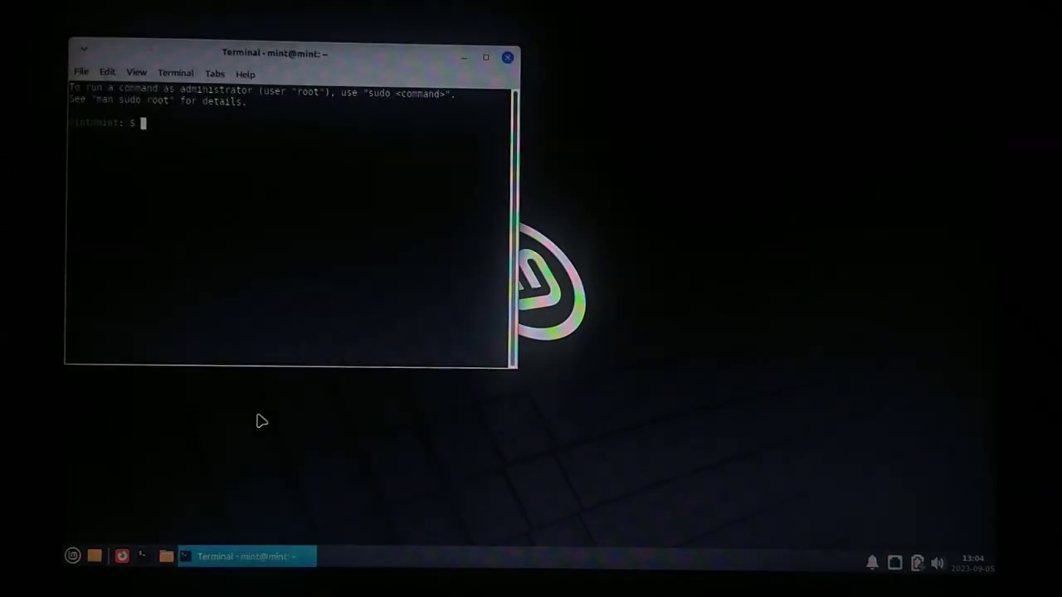
pyautogui.click(486, 56)
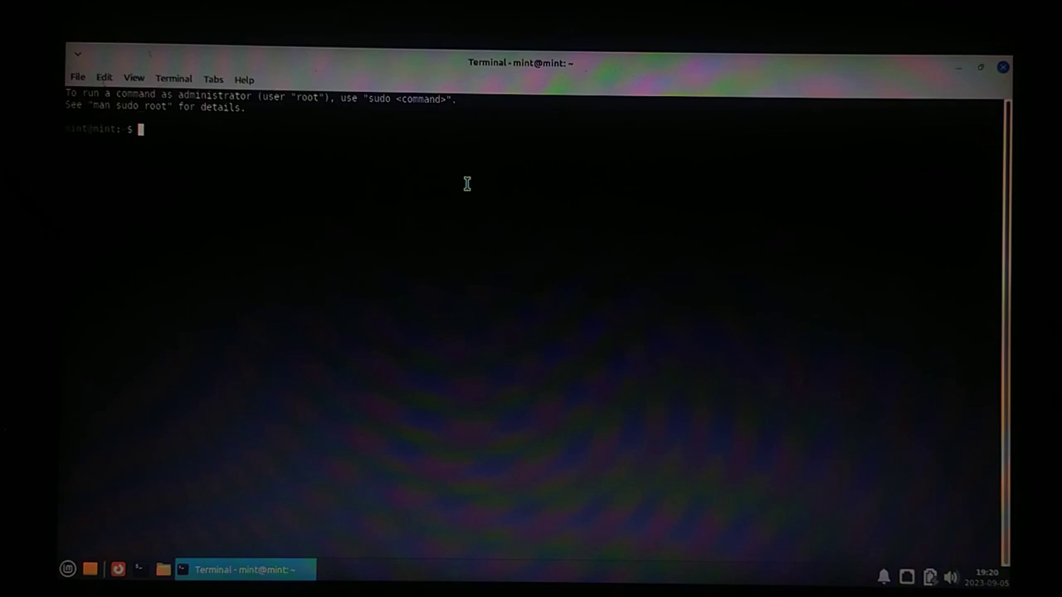
pyautogui.hotkey('ctrl', '+')
pyautogui.hotkey('ctrl', '+')
pyautogui.hotkey('ctrl', '+')
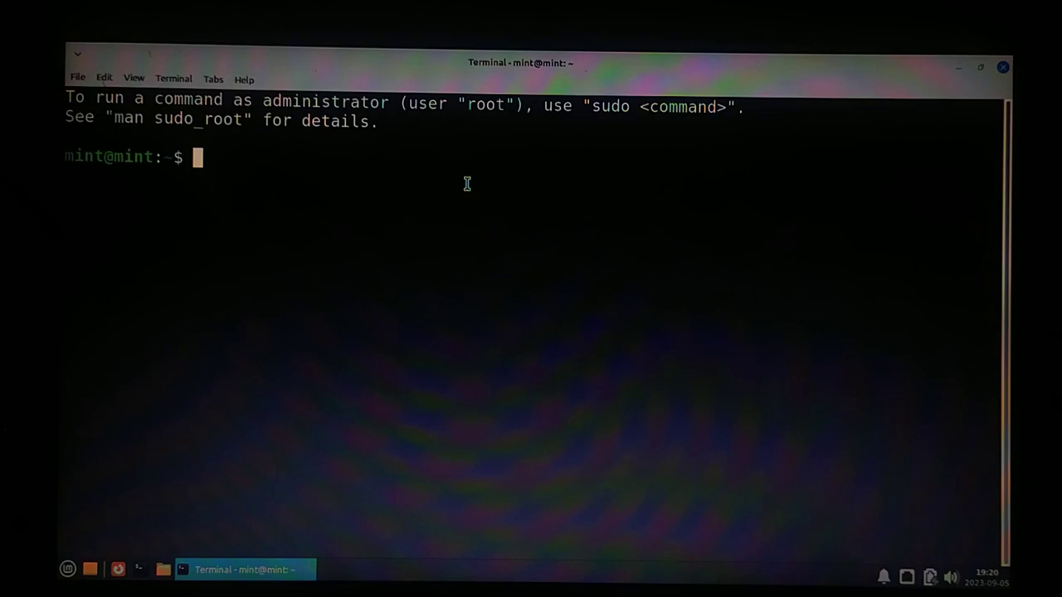
pyautogui.write('s')
pyautogui.press('BackSpace')
pyautogui.hotkey('ctrl', '+')
pyautogui.write('sudo apt u')
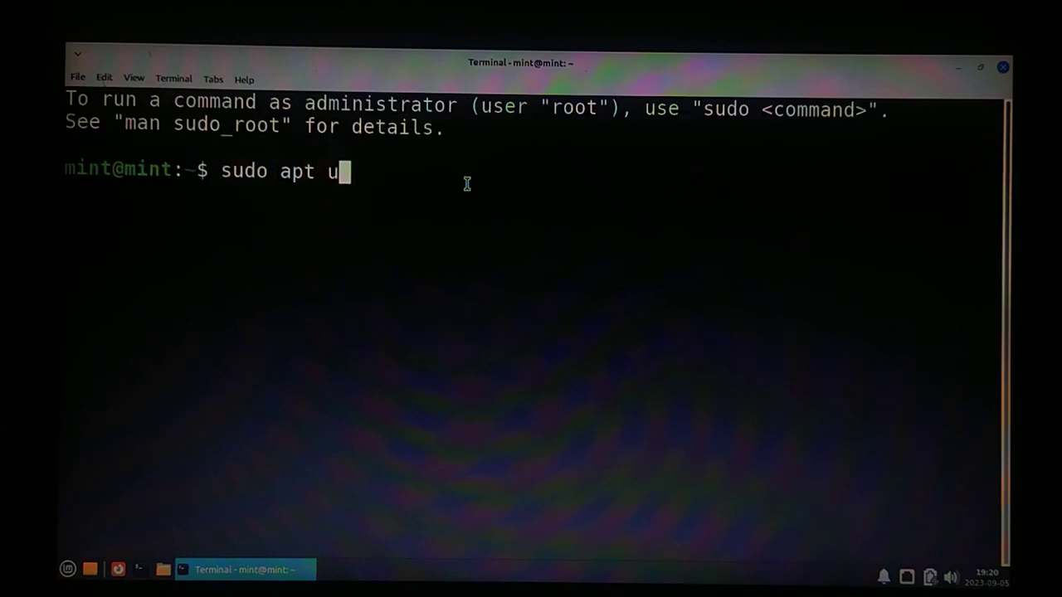
pyautogui.write('pdate')
# Run sudo apt update, then run 'sudo apt install simplescreenrecorder' with the typo corrected
pyautogui.press('Return')
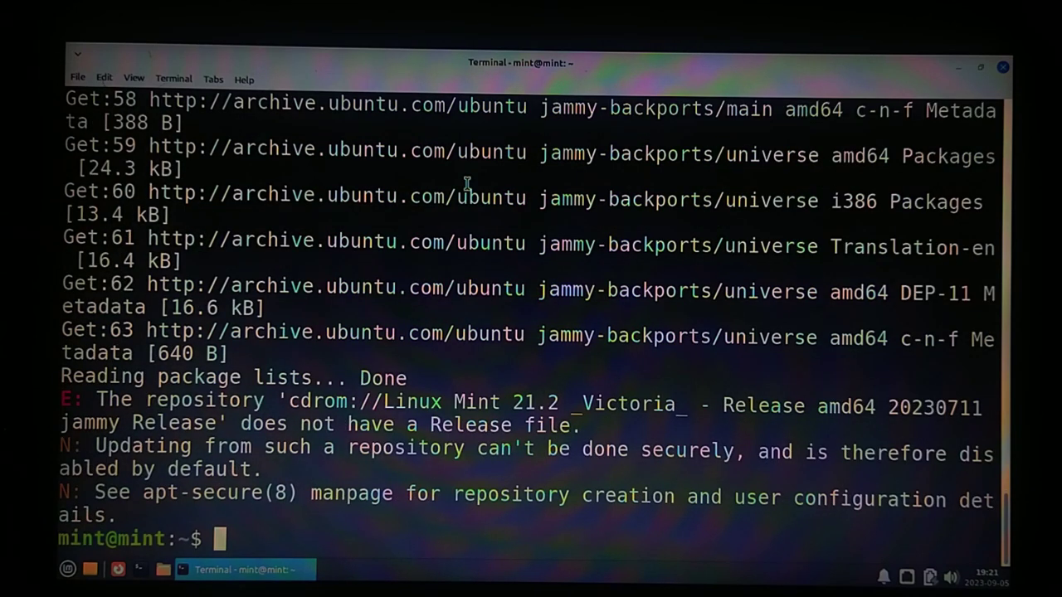
pyautogui.write('sudo apt')
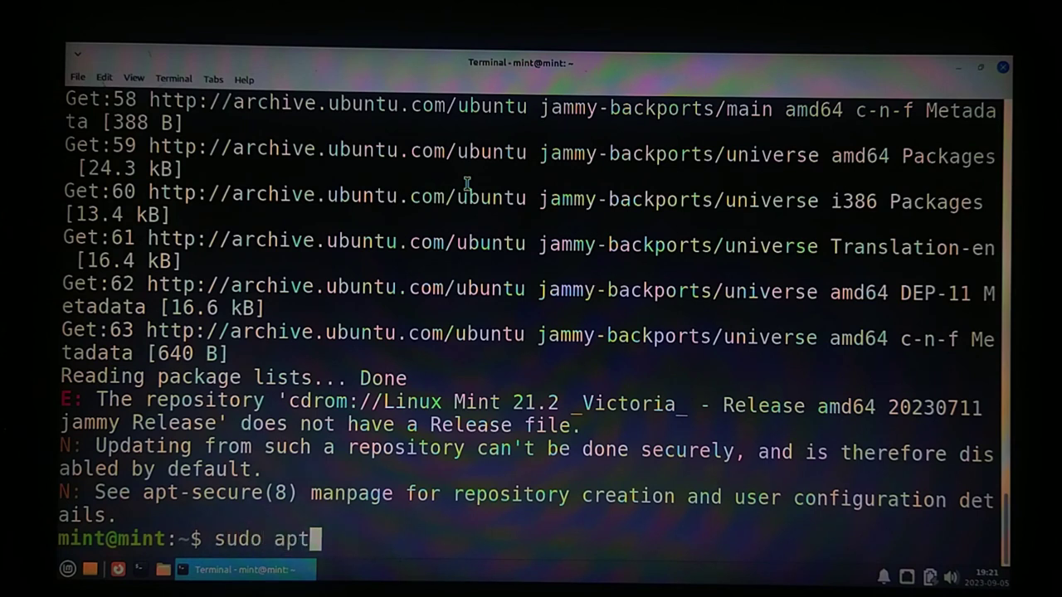
pyautogui.write(' install ')
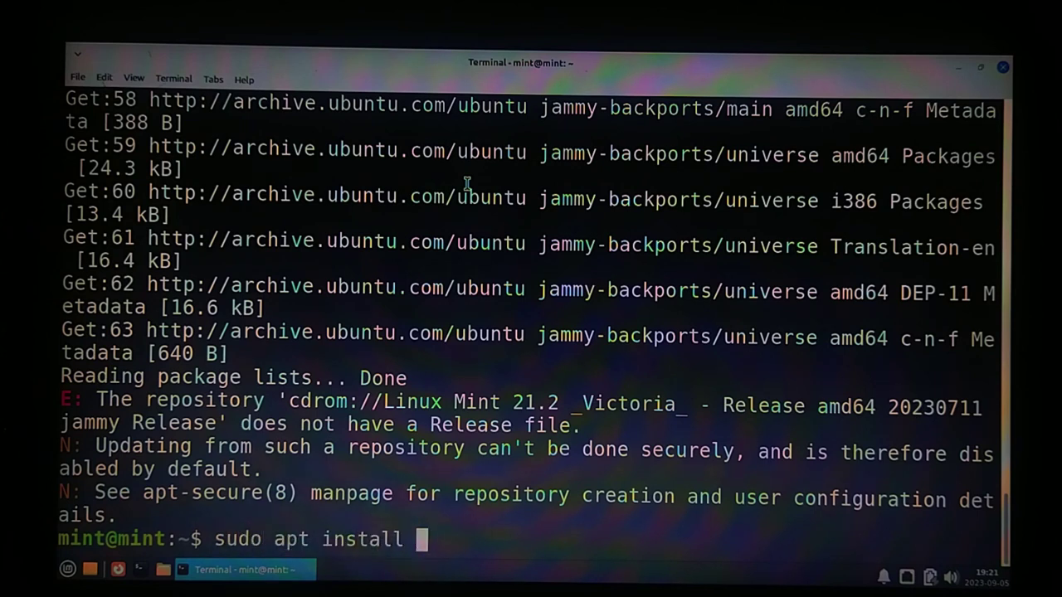
pyautogui.write('simplesc')
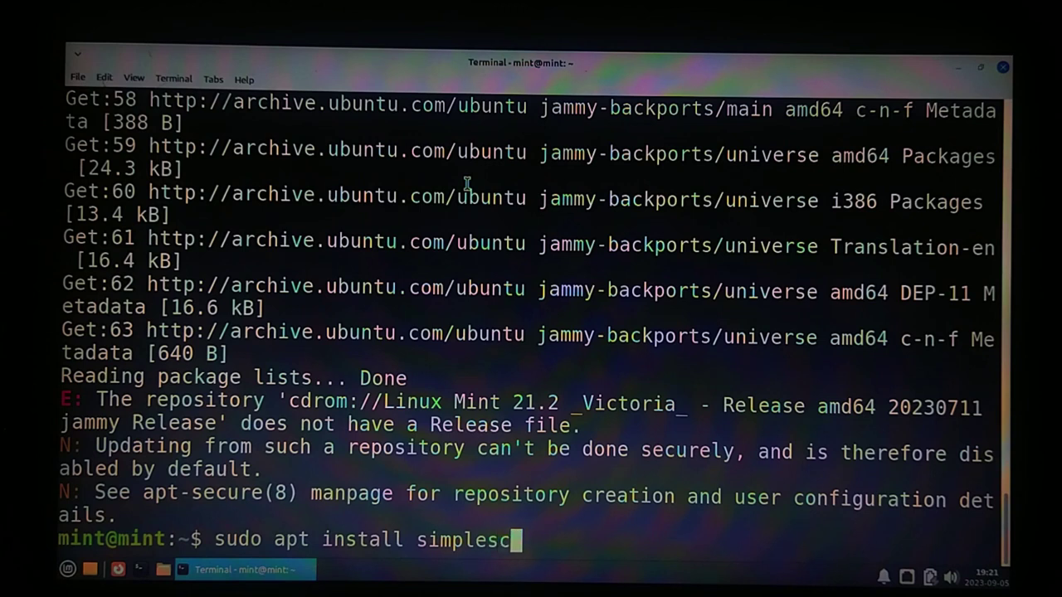
pyautogui.write('reenrec')
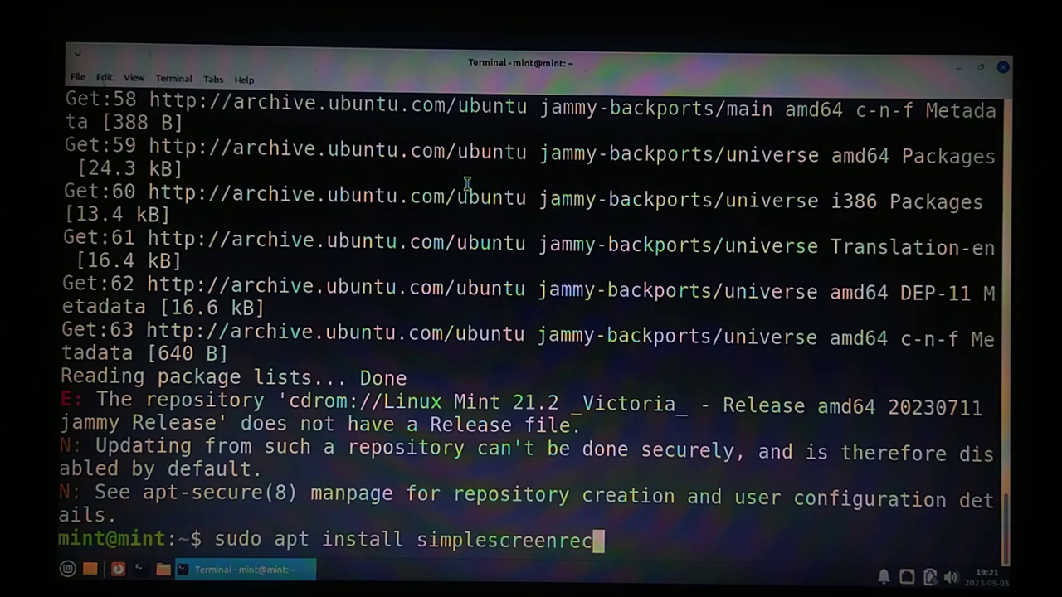
pyautogui.write('order')
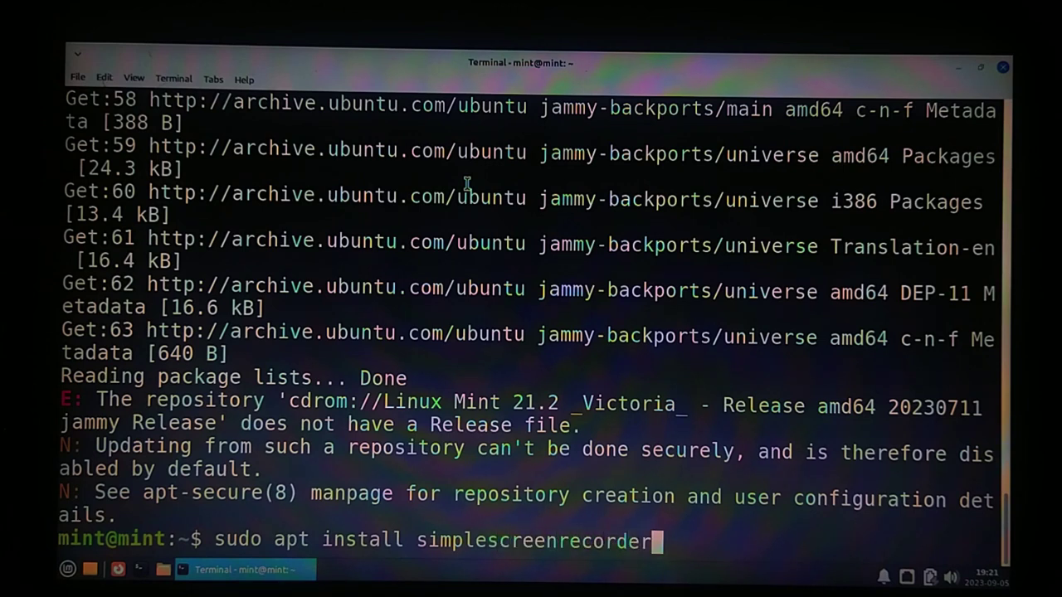
pyautogui.press('Return')
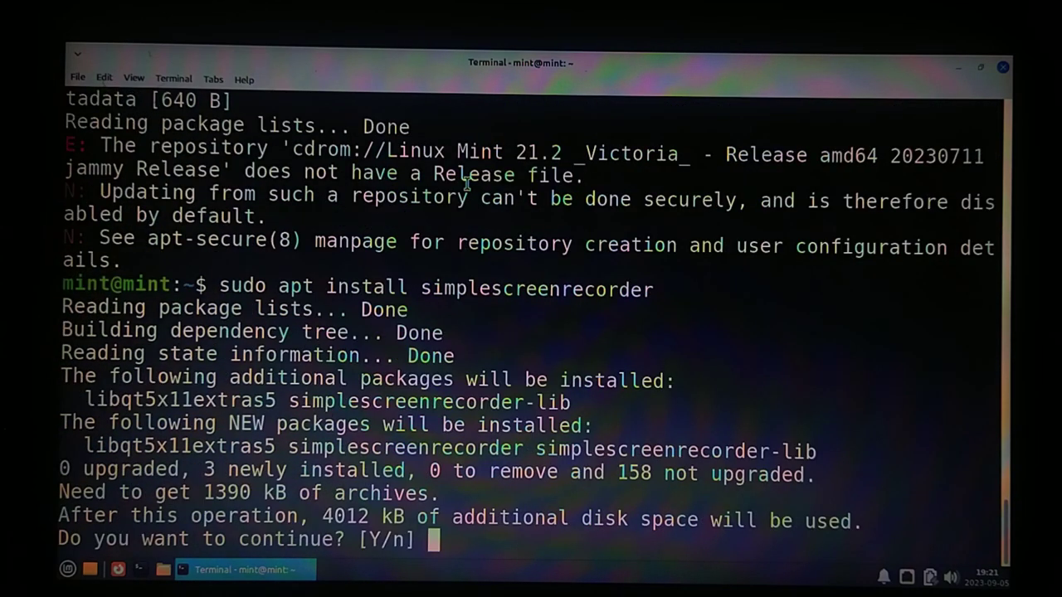
# Confirm installing simplescreenrecorder 0.4.4-1 and close the terminal once it finishes
pyautogui.press('Return')
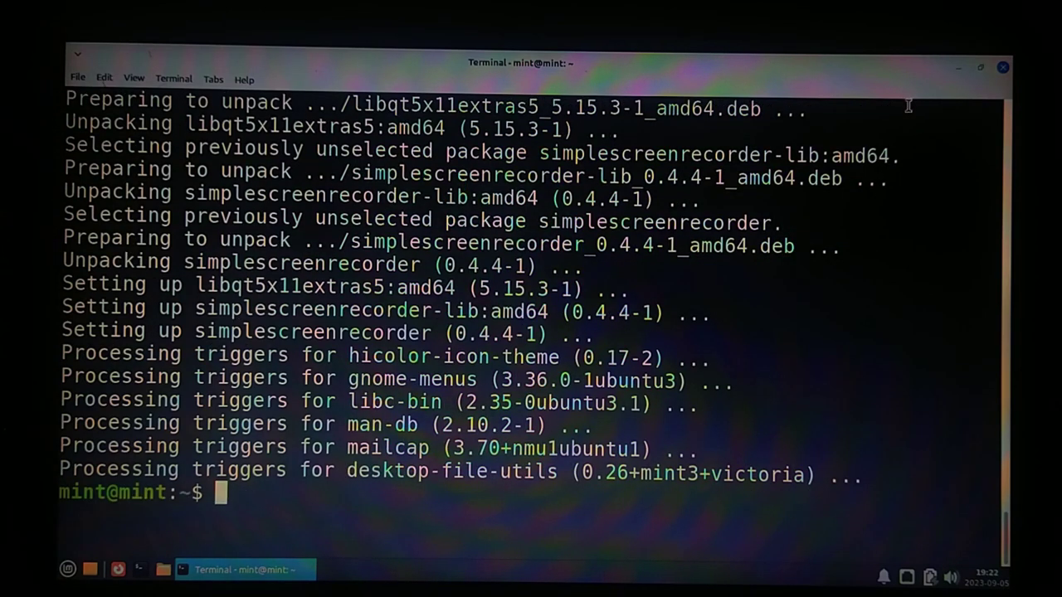
pyautogui.click(1003, 68)
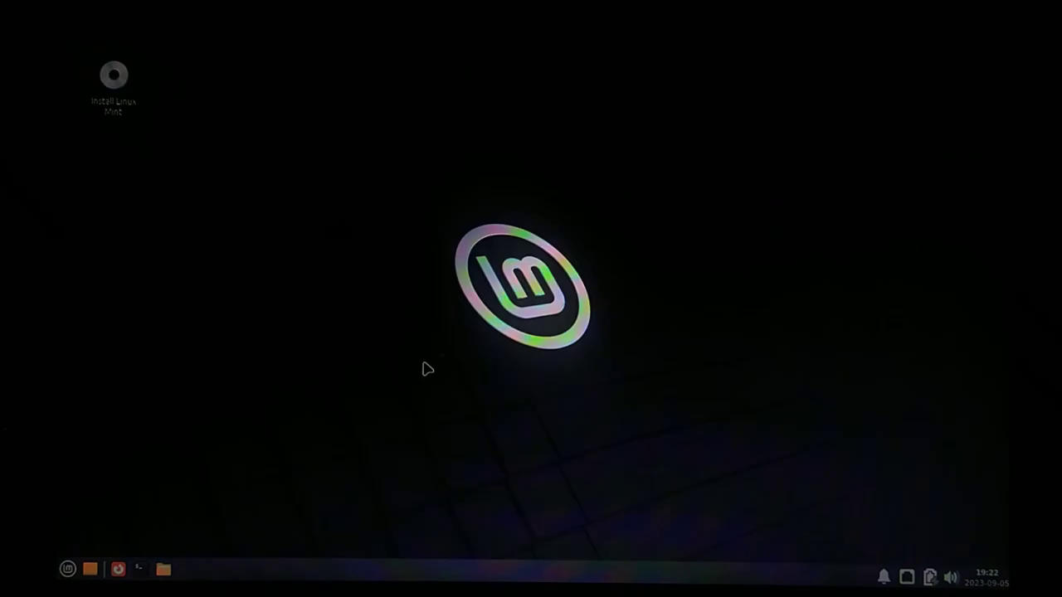
# Launch SimpleScreenRecorder from the applications menu
pyautogui.click(67, 570)
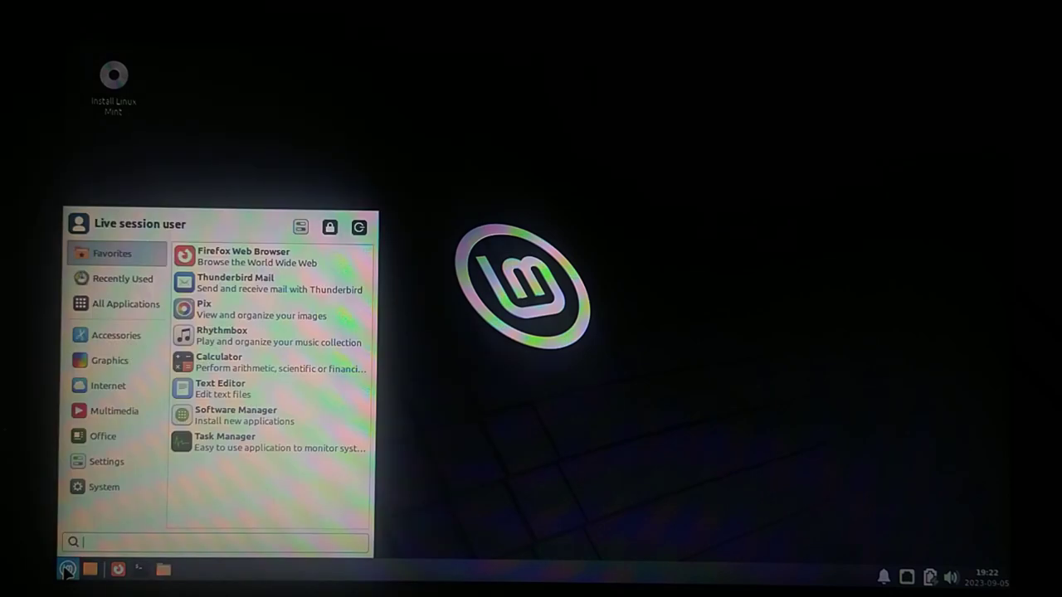
pyautogui.moveTo(105, 412)
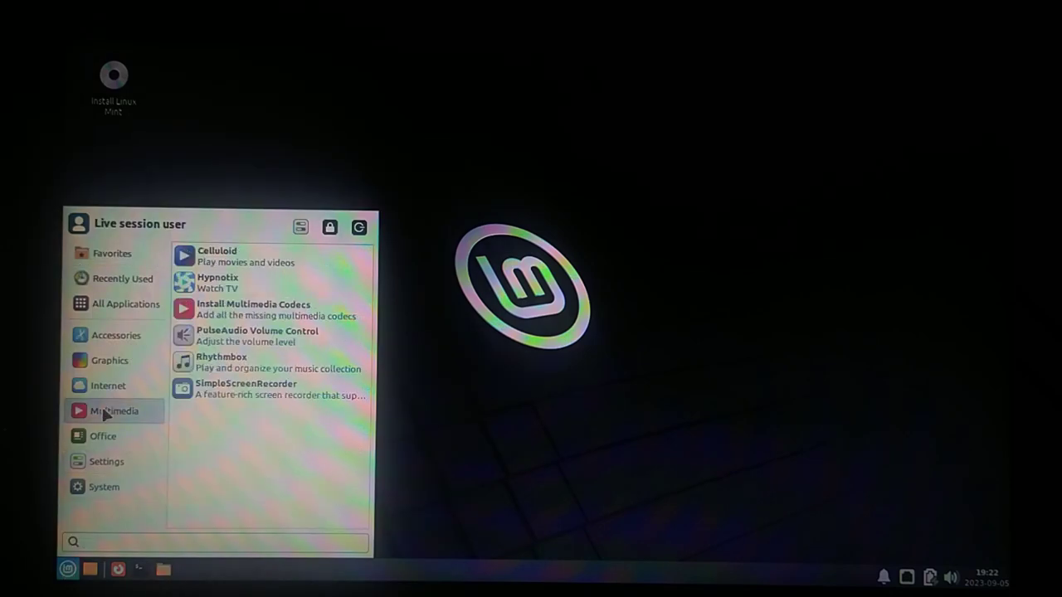
pyautogui.click(224, 390)
# Change the input frame rate from 30 to 10 and proceed to the output settings
pyautogui.click(236, 497)
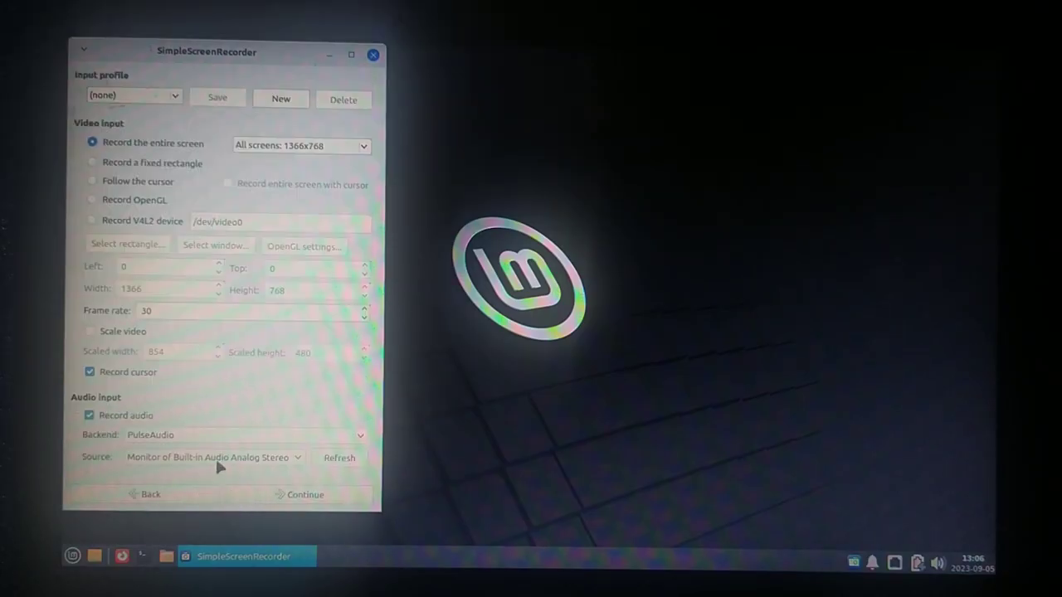
pyautogui.click(274, 496)
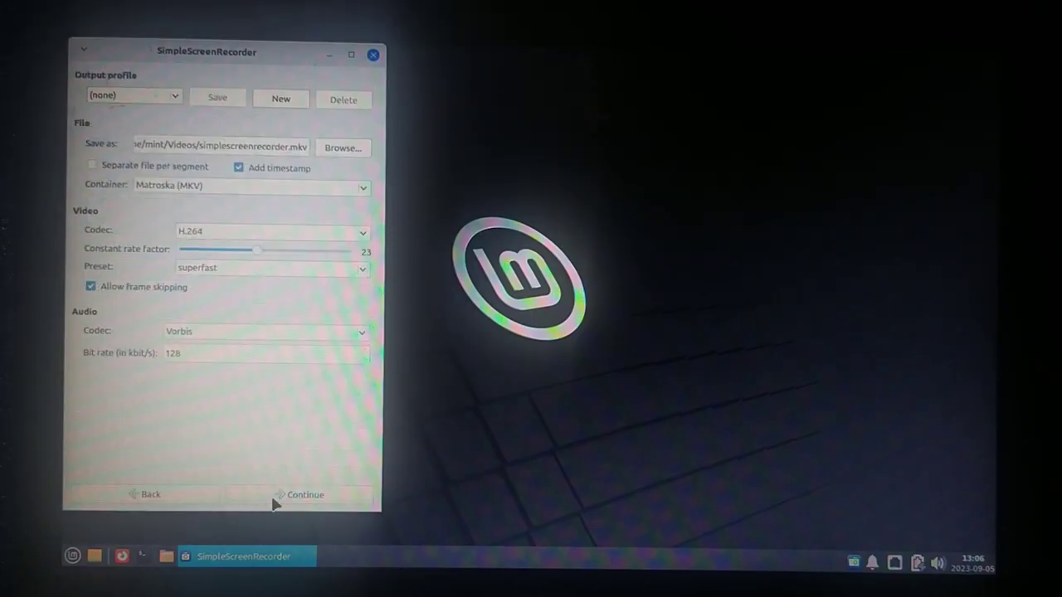
pyautogui.click(146, 495)
pyautogui.doubleClick(173, 311)
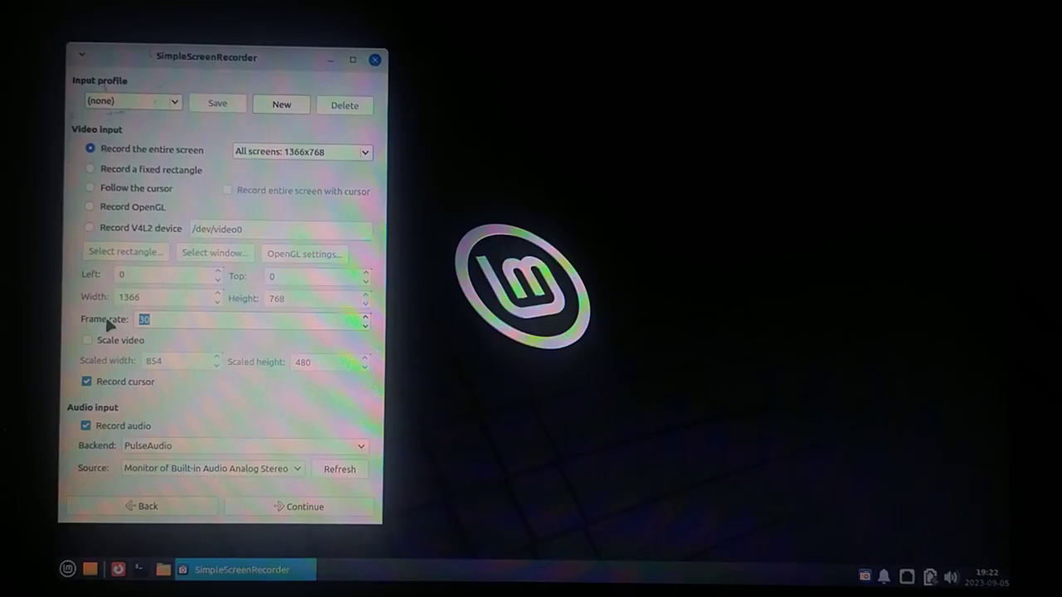
pyautogui.write('10')
pyautogui.click(310, 504)
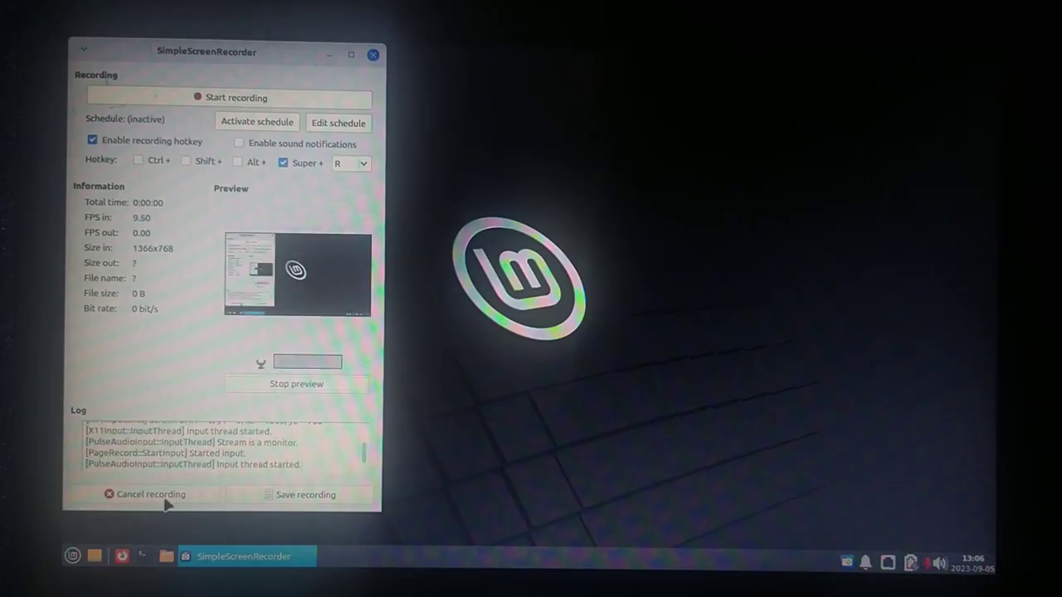
# Go back and advance through the input and output pages to the recording page
pyautogui.click(164, 496)
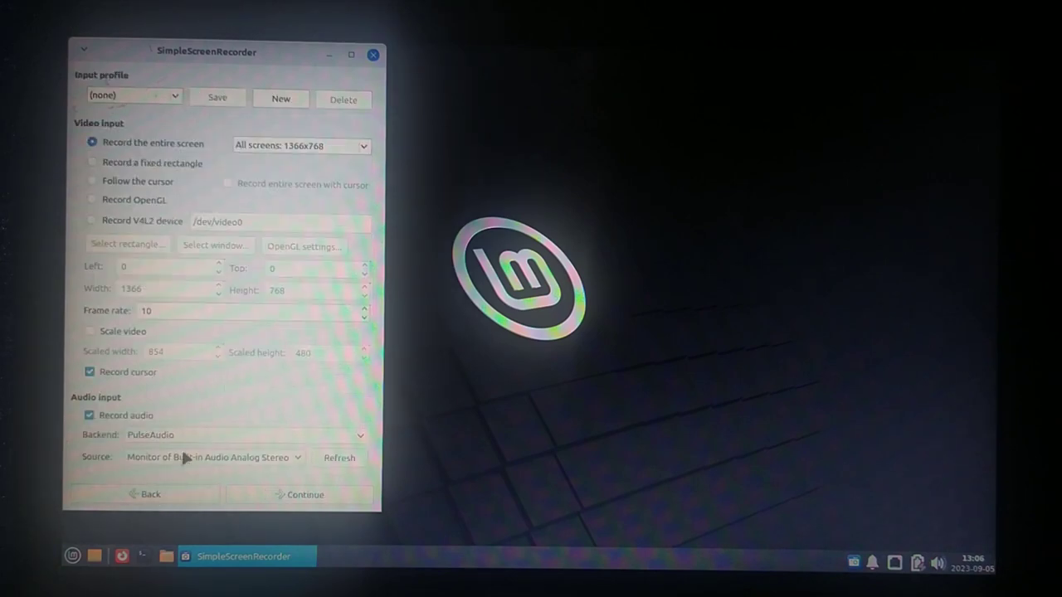
pyautogui.scroll(1, 190, 434)
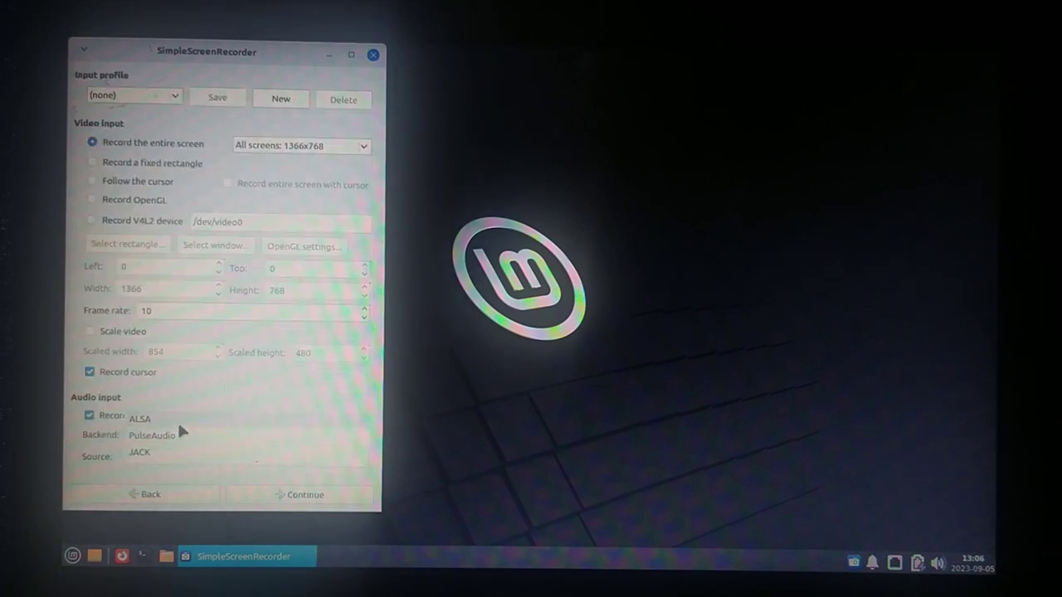
pyautogui.click(275, 487)
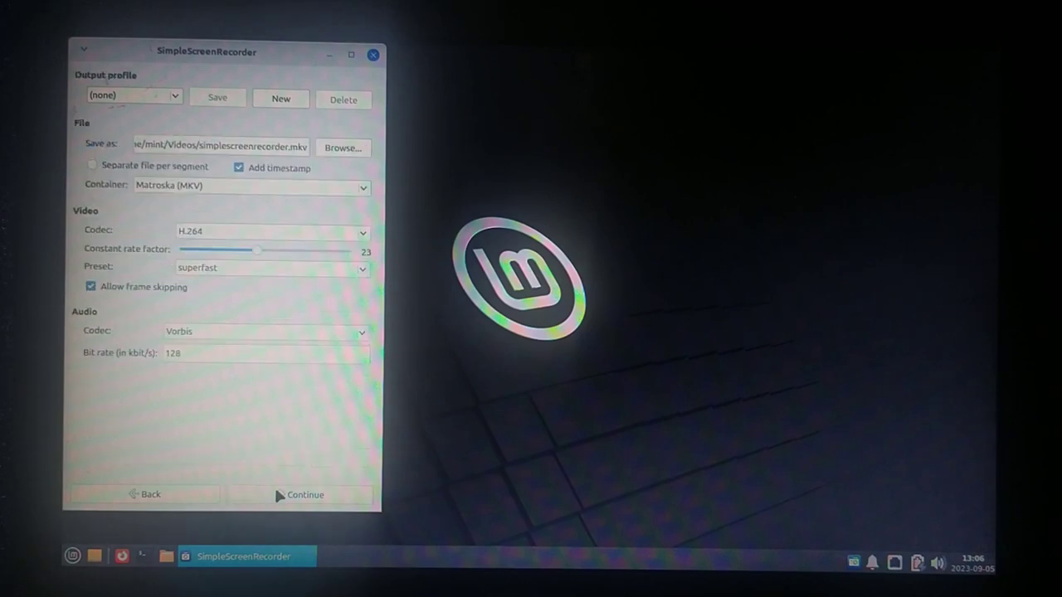
pyautogui.click(275, 494)
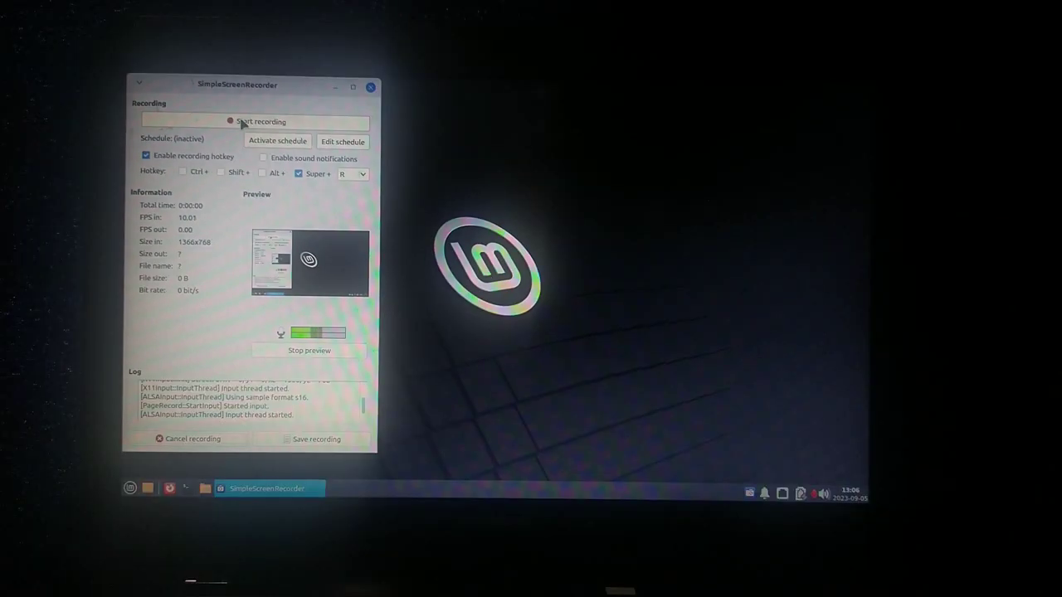
# Start recording, stop the live preview, and minimize the SimpleScreenRecorder window
pyautogui.click(214, 97)
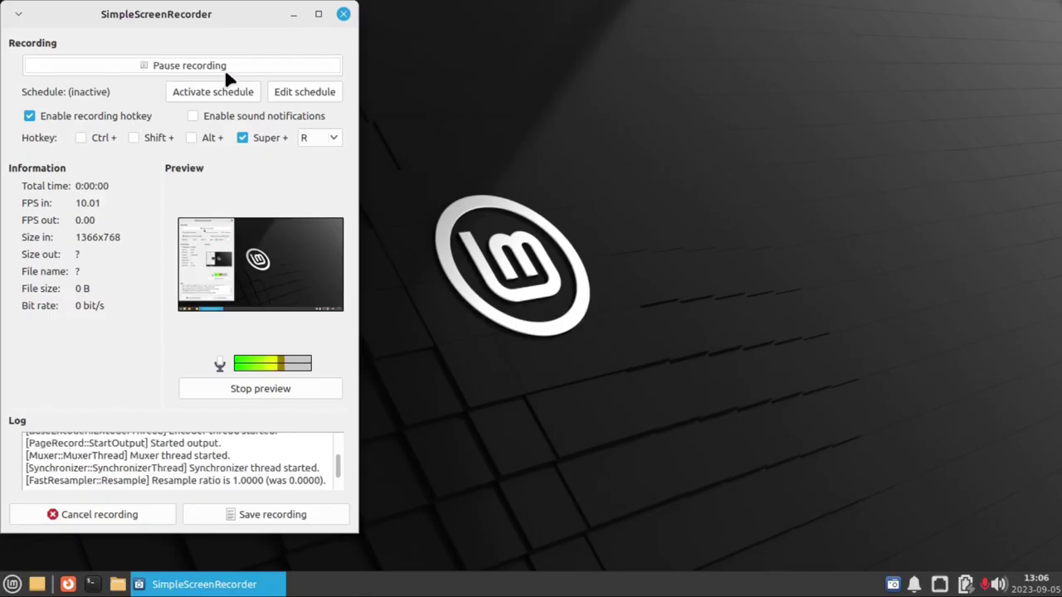
pyautogui.click(262, 386)
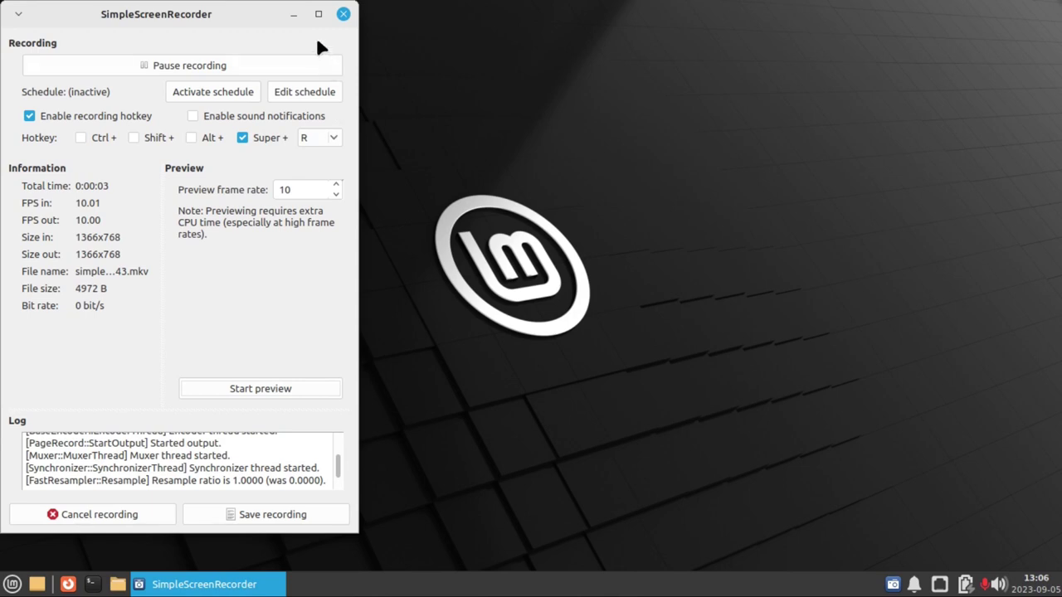
pyautogui.click(294, 14)
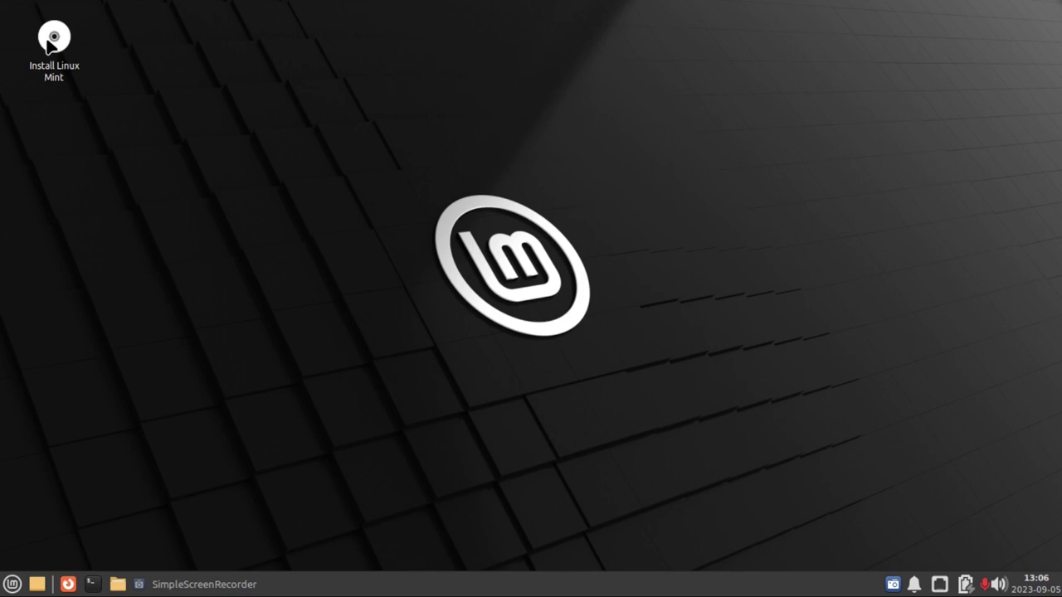
# Launch the Linux Mint installer, choose Español as the language, and continue
pyautogui.doubleClick(48, 42)
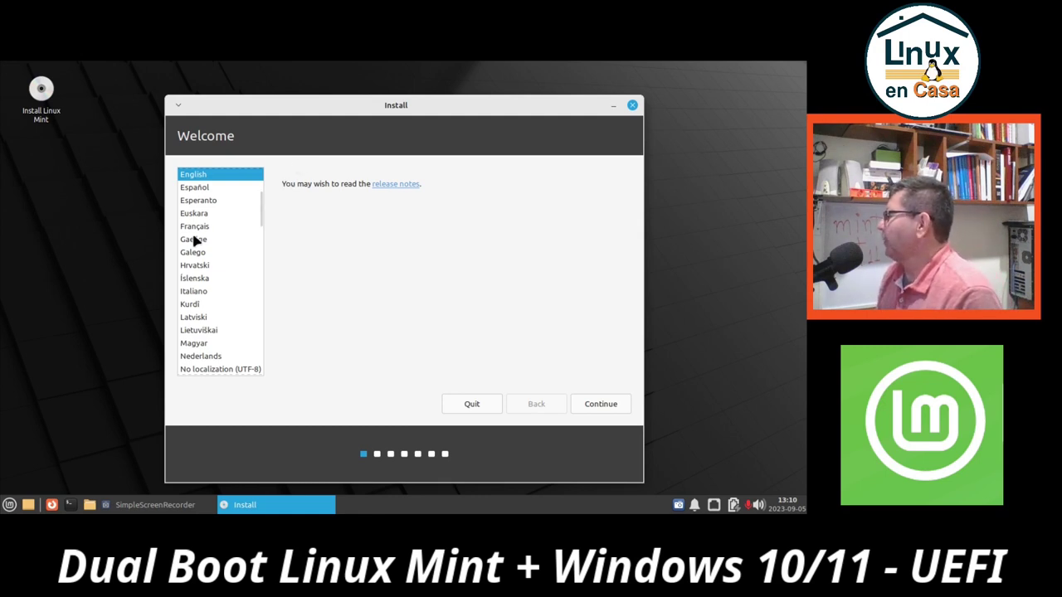
pyautogui.click(199, 189)
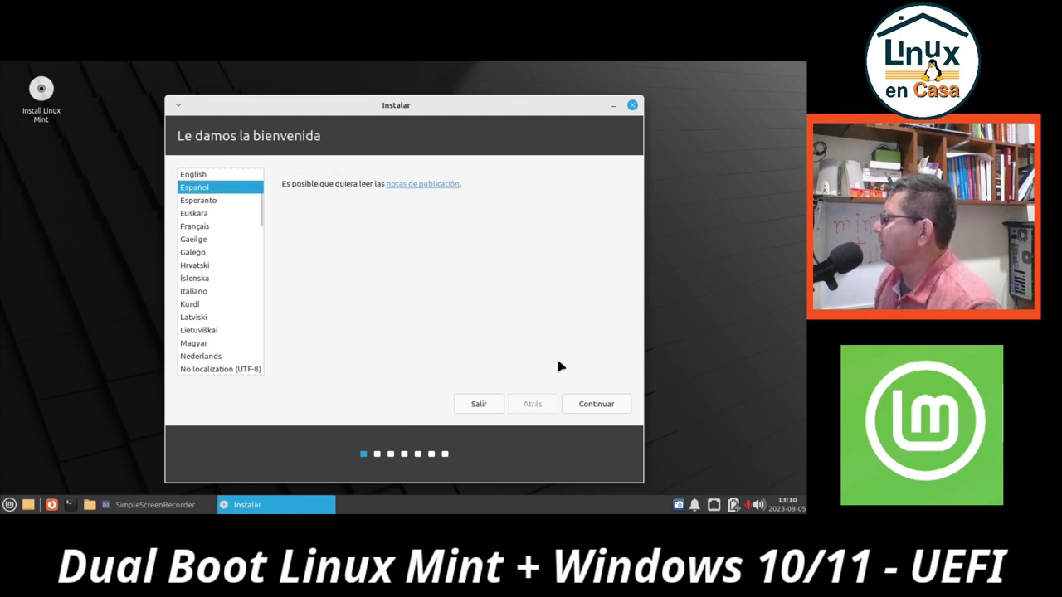
pyautogui.click(585, 408)
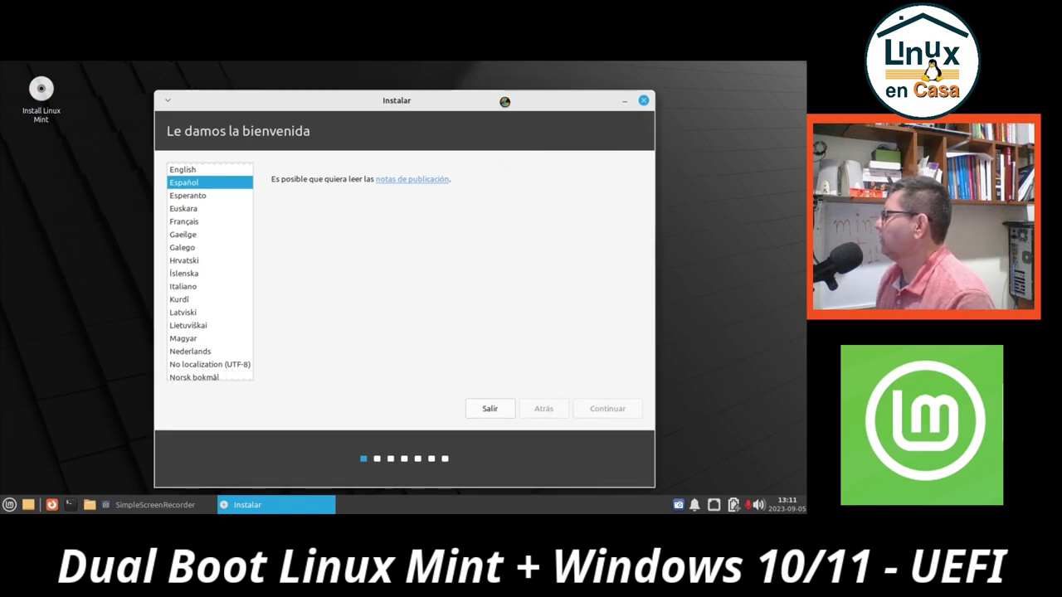
pyautogui.moveTo(503, 100); pyautogui.dragTo(513, 79)
pyautogui.press('Return')
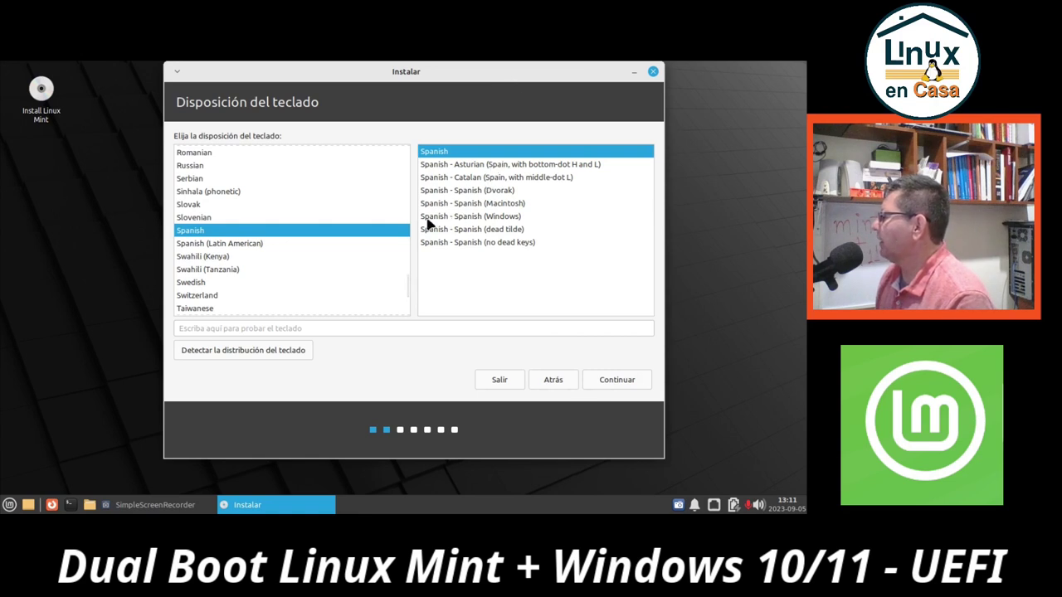
# Test the Spanish keyboard layout by typing punctuation characters like '-::99==((/' and '_.:_==`Ç^*!'
pyautogui.click(339, 328)
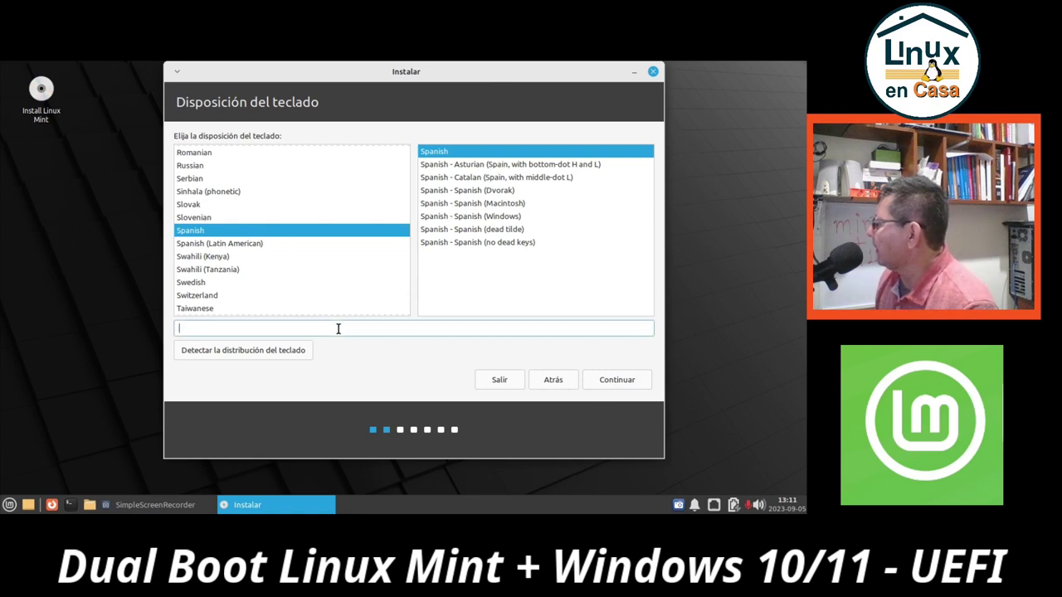
pyautogui.write('-::99==((/')
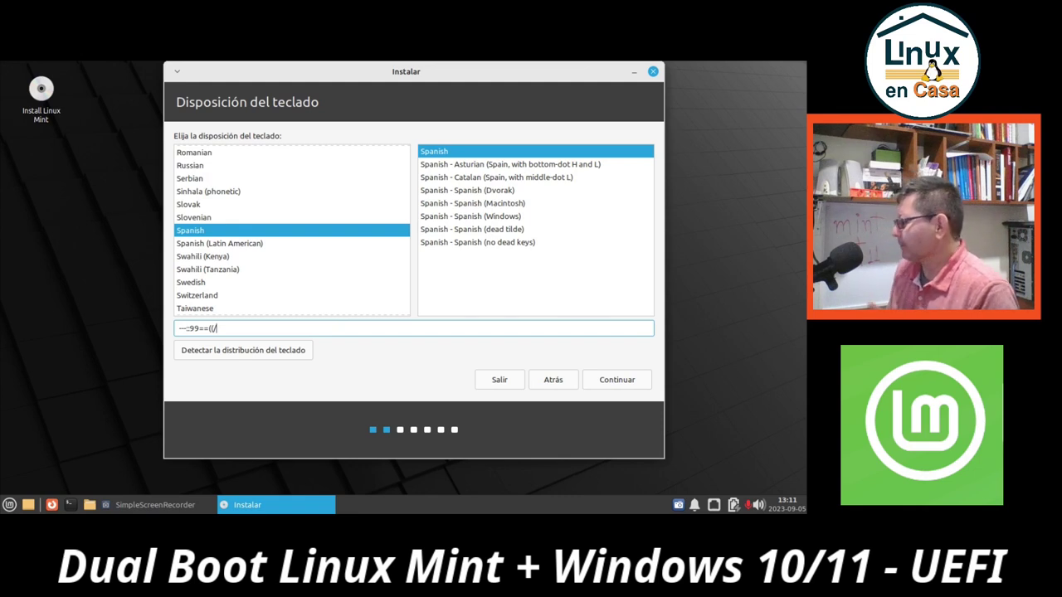
pyautogui.press('BackSpace')
pyautogui.press('BackSpace')
pyautogui.press('BackSpace')
pyautogui.press('BackSpace')
pyautogui.press('BackSpace')
pyautogui.press('BackSpace')
pyautogui.press('BackSpace')
pyautogui.press('BackSpace')
pyautogui.press('BackSpace')
pyautogui.press('BackSpace')
pyautogui.press('BackSpace')
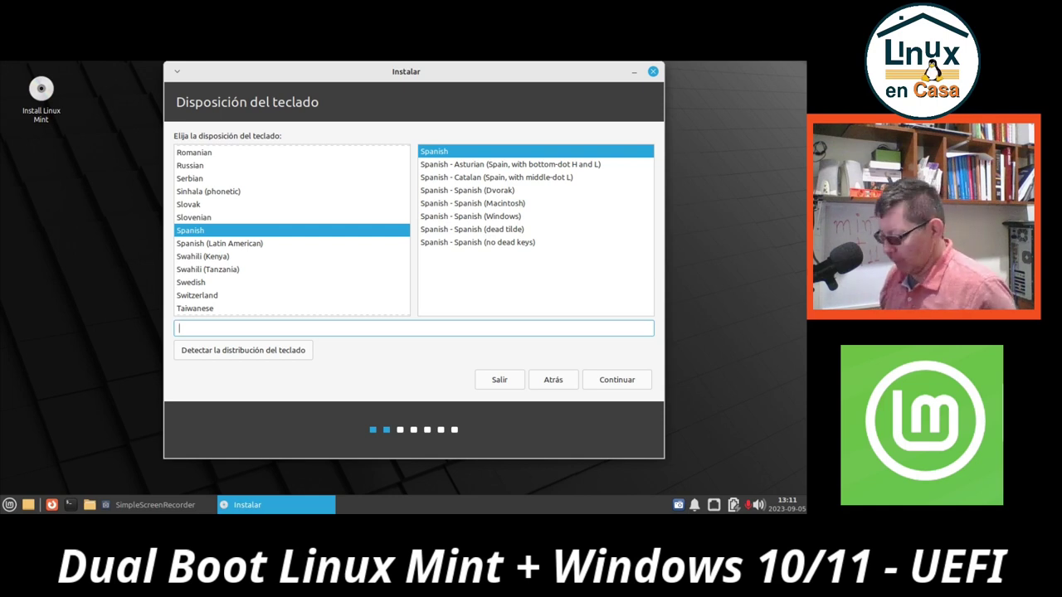
pyautogui.write('_.:_')
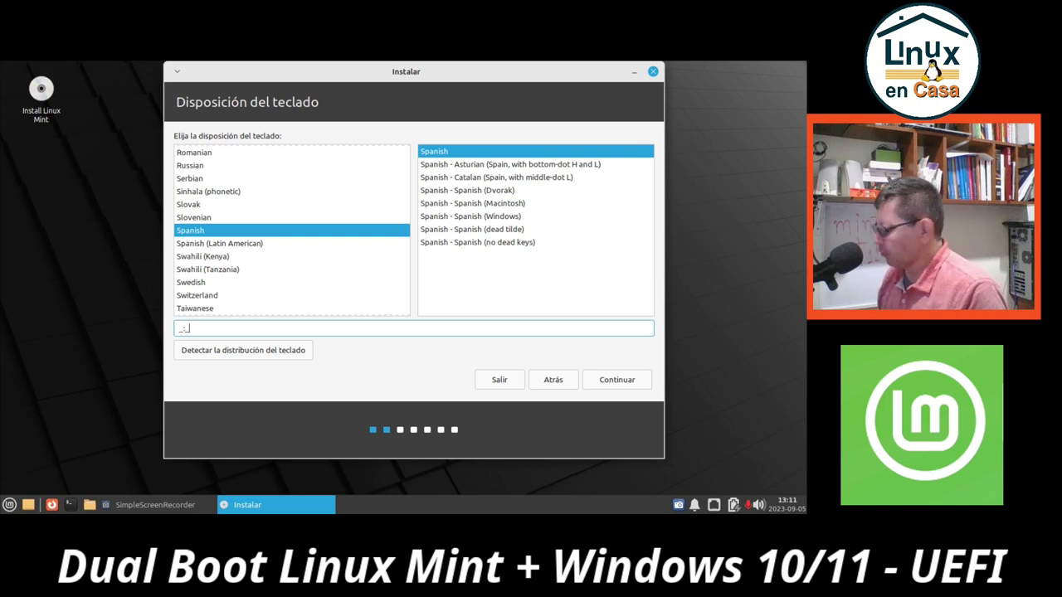
pyautogui.write('==`Ç^*!"')
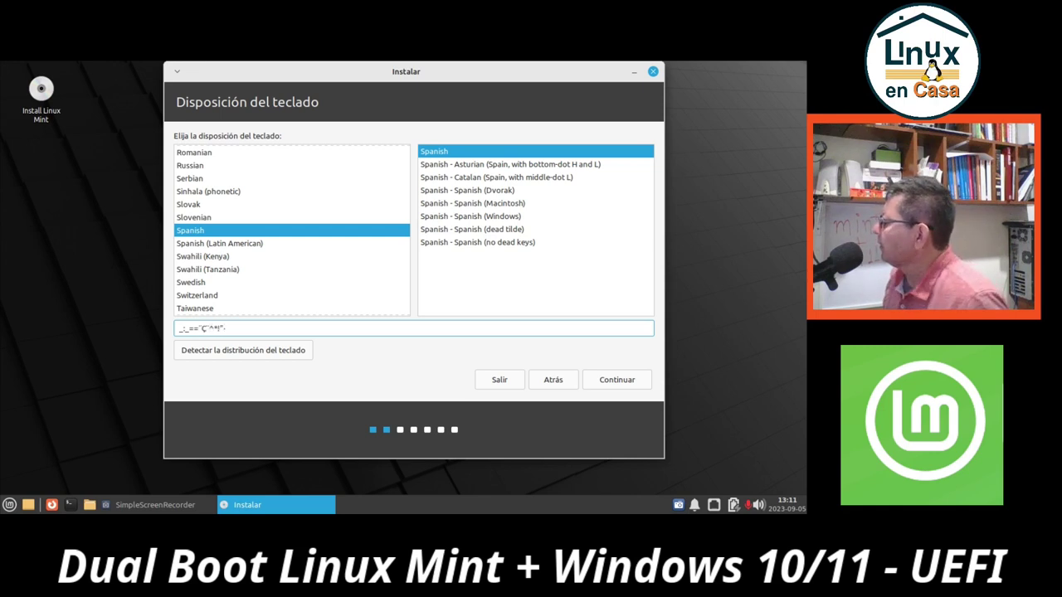
# Accept the Spanish keyboard layout, tick 'Instalar los códecs multimedia', and continue
pyautogui.click(623, 379)
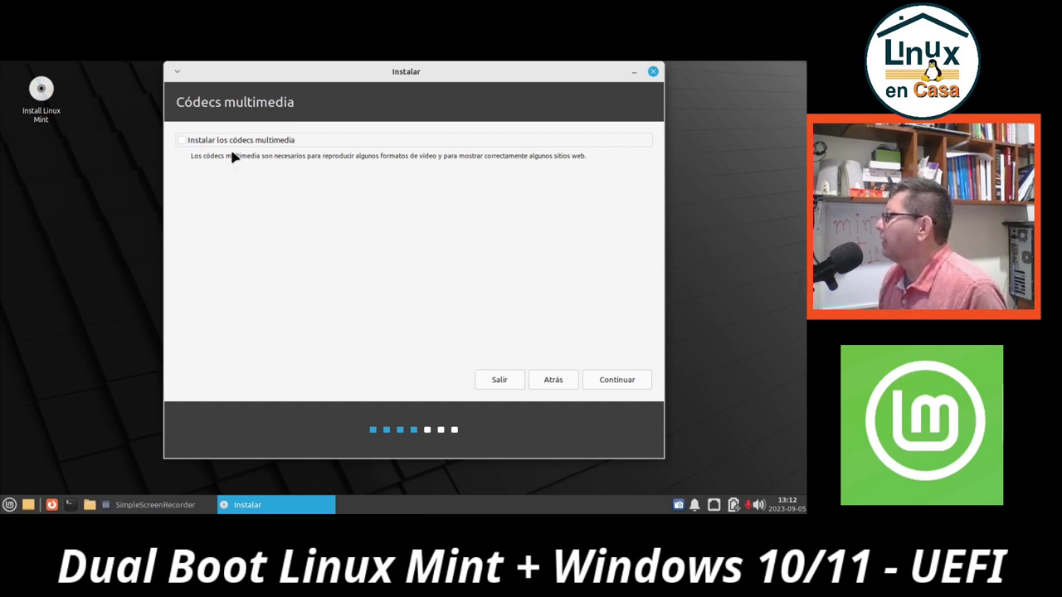
pyautogui.click(180, 141)
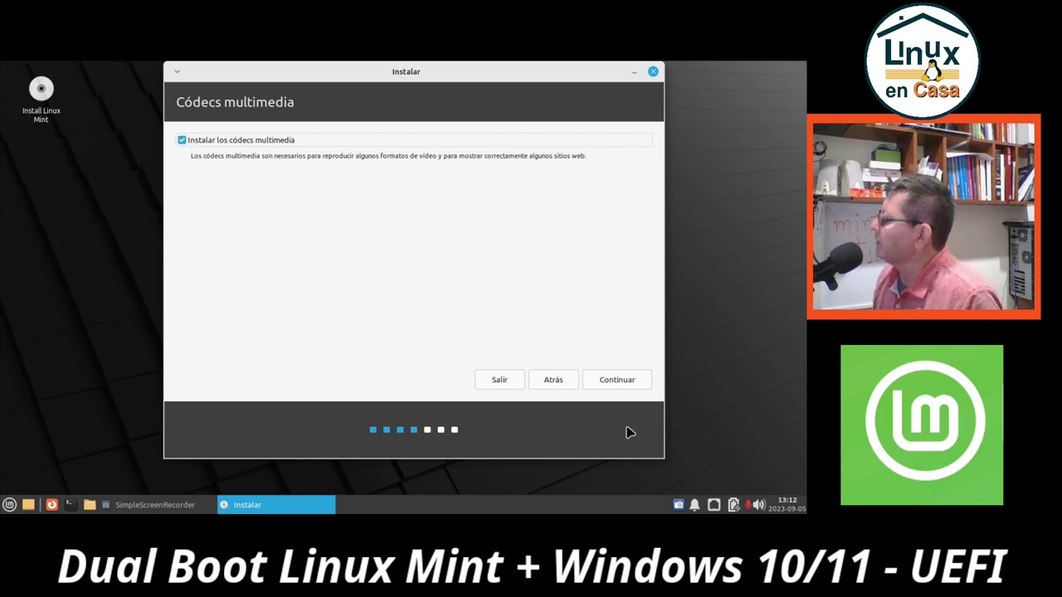
pyautogui.click(618, 381)
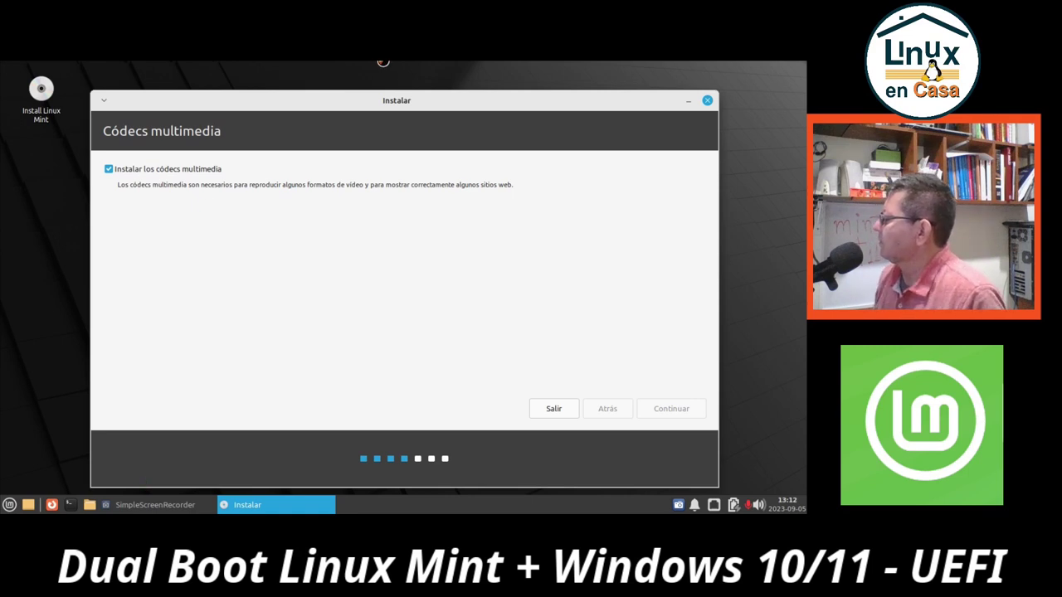
# Wait for 'Tipo de instalación' with 'Instalar Linux Mint junto a Windows Boot Manager' selected
pyautogui.moveTo(440, 111); pyautogui.dragTo(443, 94)
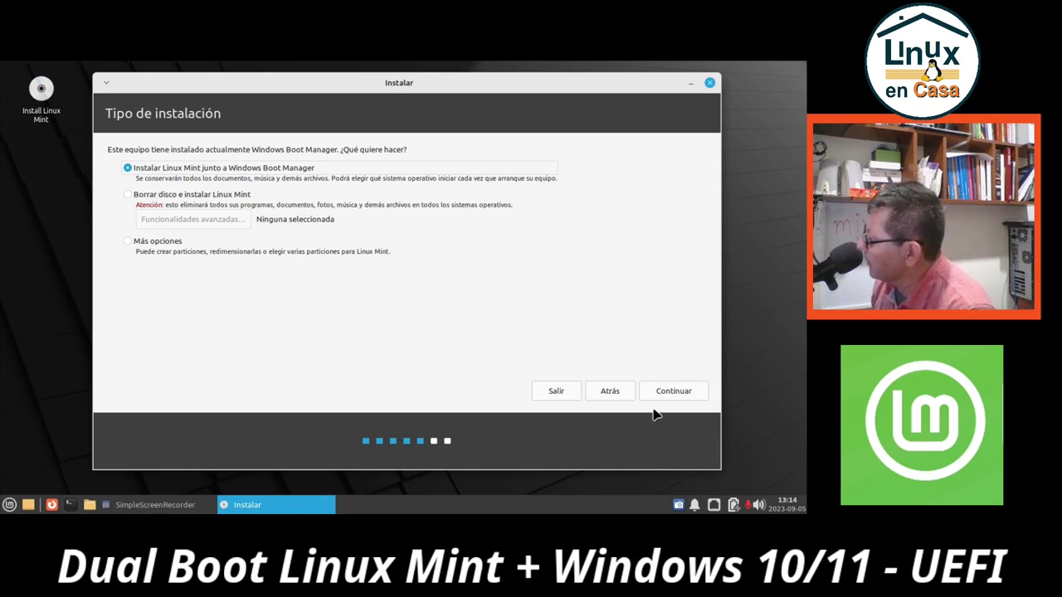
# Continue with the install alongside Windows Boot Manager to the disk-split page
pyautogui.click(673, 393)
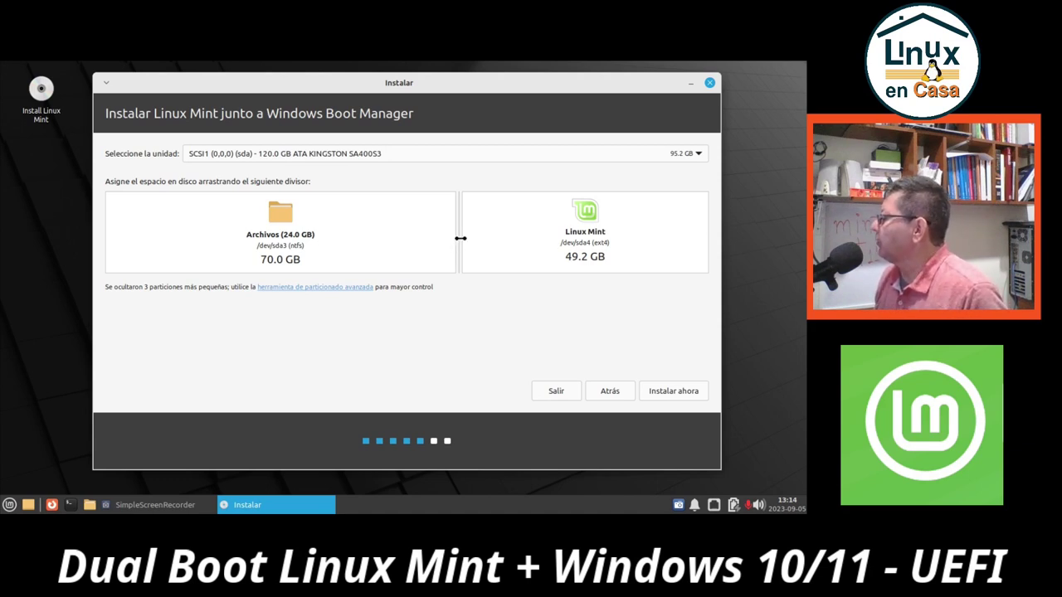
# Drag the partition divider until Windows files and Linux Mint each get 59.6 GB
pyautogui.moveTo(461, 238)
pyautogui.mouseDown()
pyautogui.moveTo(526, 238)
pyautogui.moveTo(437, 243)
pyautogui.moveTo(470, 246)
pyautogui.mouseUp()
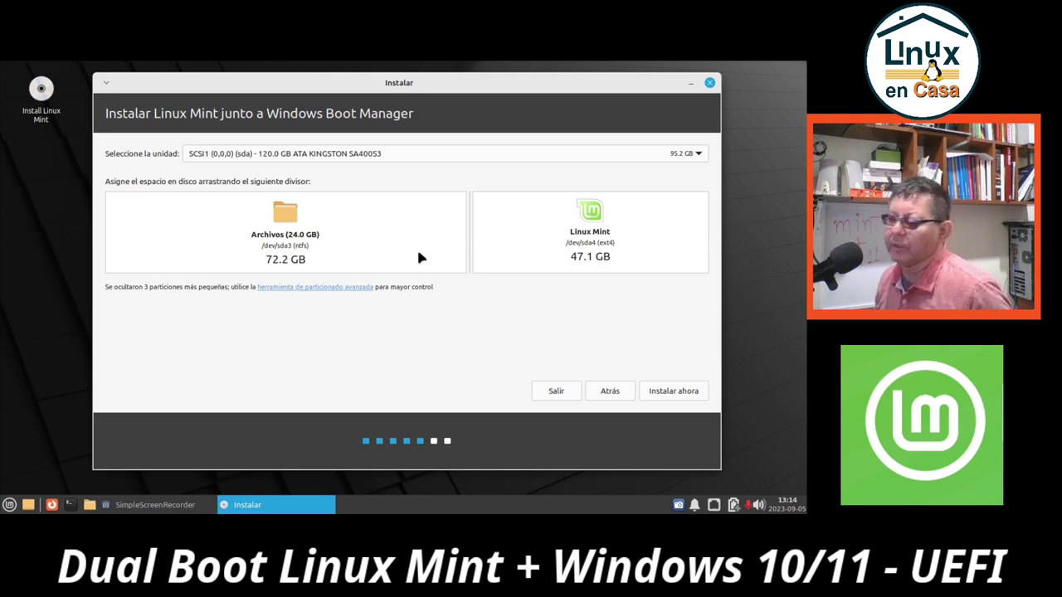
pyautogui.moveTo(468, 242)
pyautogui.mouseDown()
pyautogui.moveTo(410, 246)
pyautogui.moveTo(450, 247)
pyautogui.mouseUp()
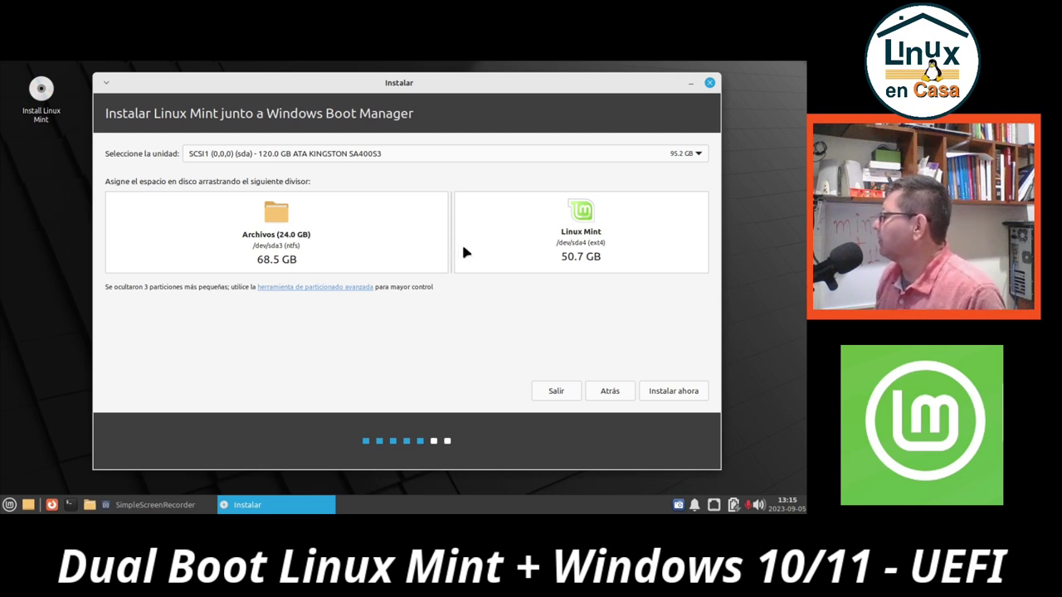
pyautogui.moveTo(452, 242); pyautogui.dragTo(408, 244)
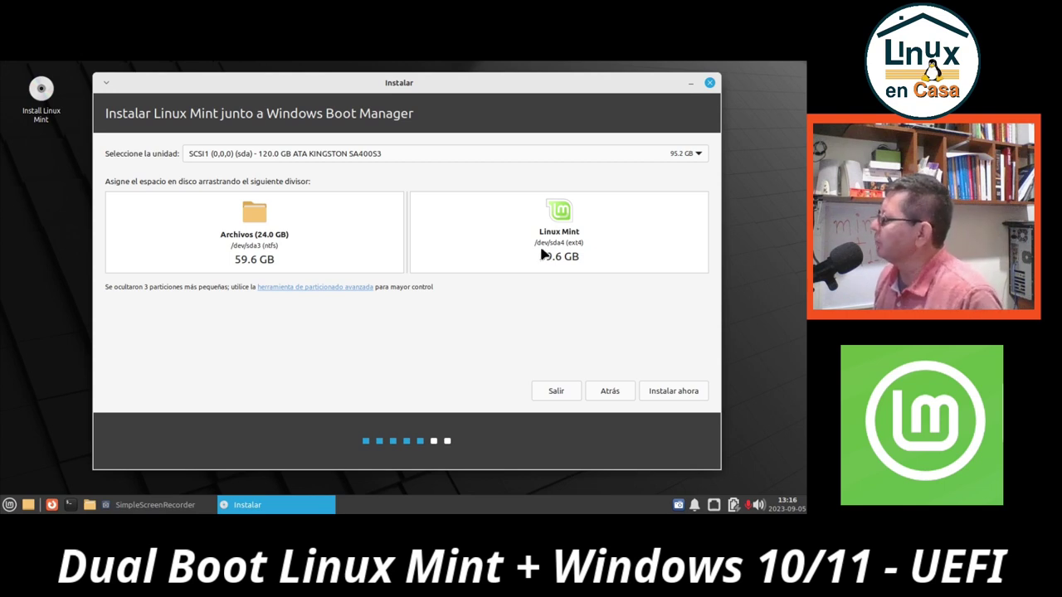
# Start the installation with the chosen partition sizes and confirm writing the partition resize to disk
pyautogui.click(674, 393)
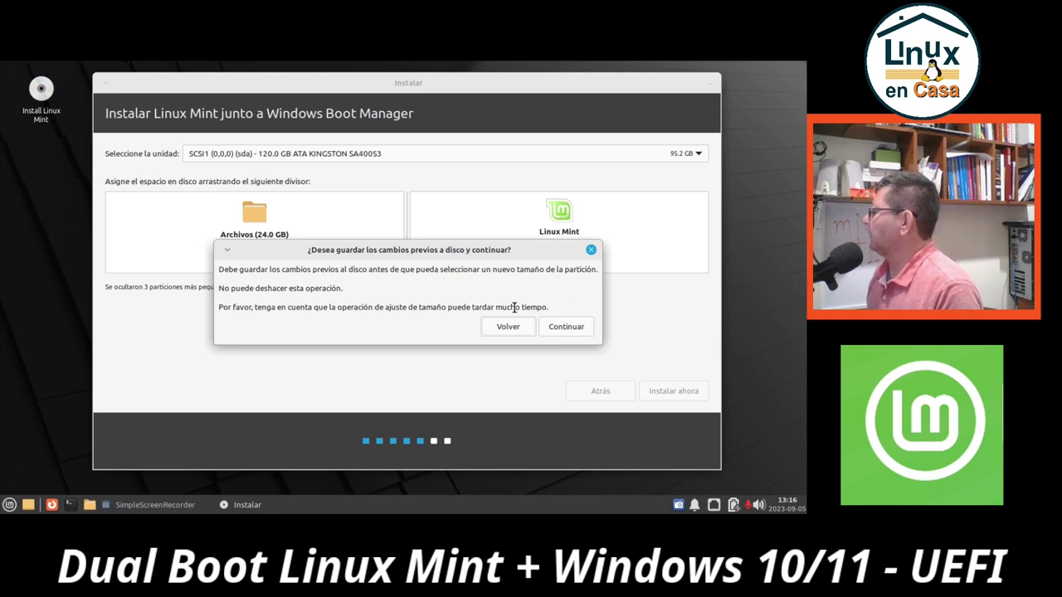
pyautogui.click(566, 329)
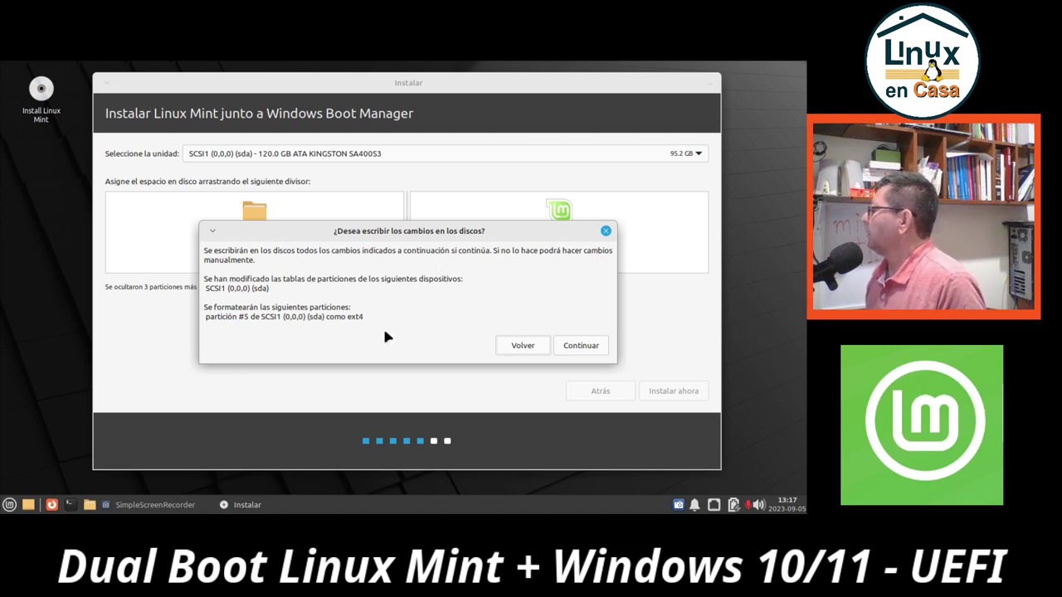
pyautogui.click(583, 345)
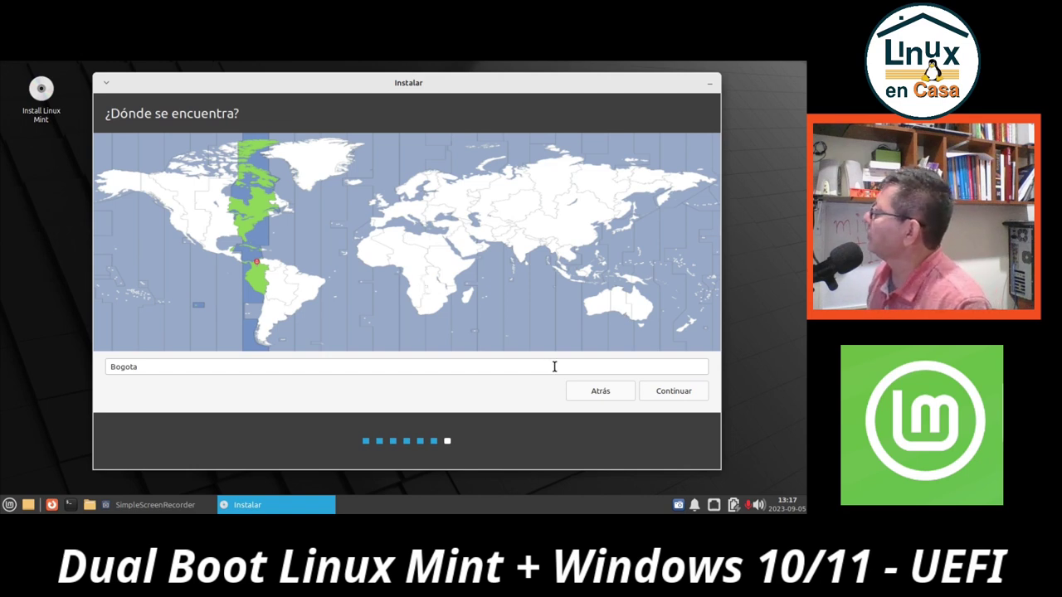
# Accept Bogota as the timezone location and continue to the user account page
pyautogui.click(668, 391)
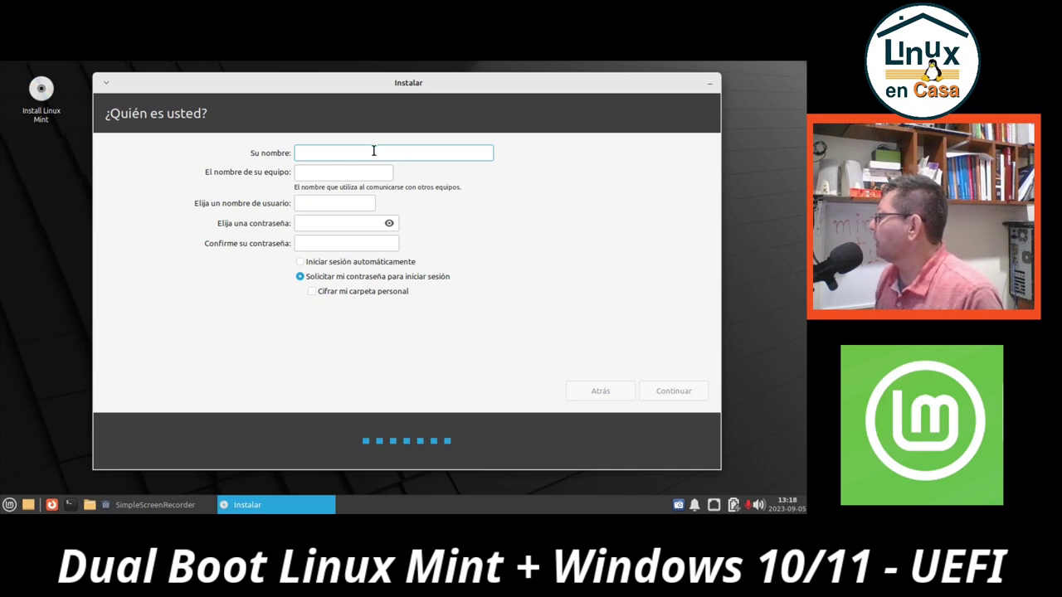
# Enter the account's full name in Su nombre, correcting the mistyped ending
pyautogui.write('Linux en ')
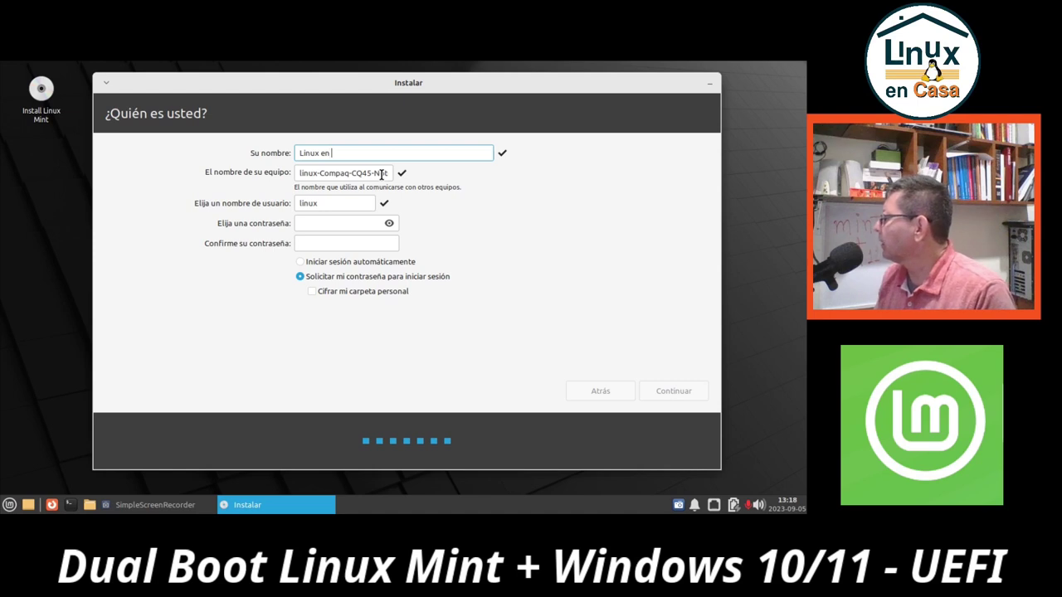
pyautogui.write('CAsa')
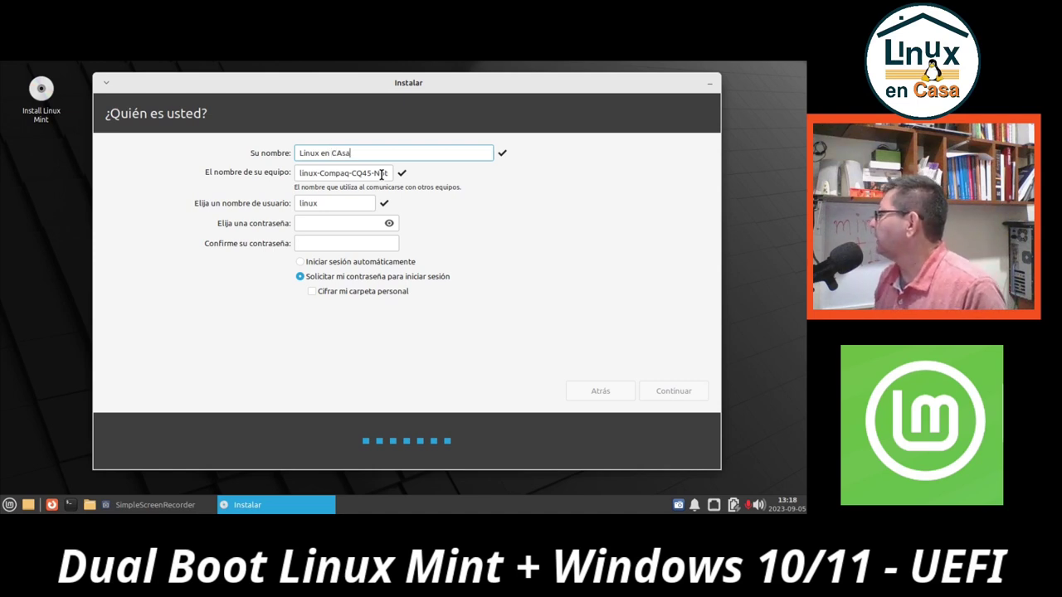
pyautogui.press('BackSpace')
pyautogui.press('BackSpace')
pyautogui.press('BackSpace')
pyautogui.write('asa')
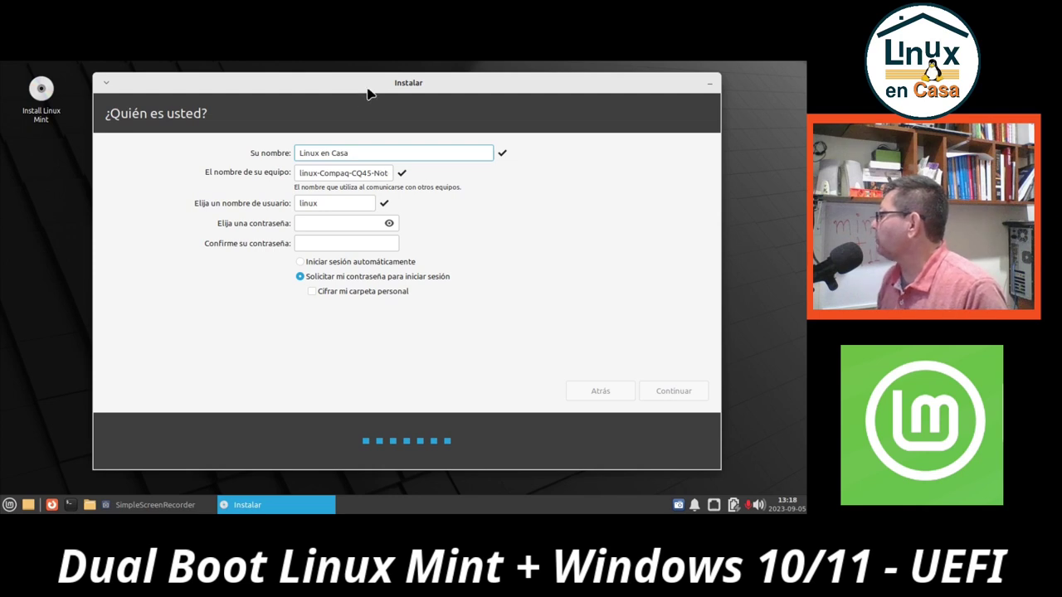
# Shorten the computer name to mint-CQ45
pyautogui.click(351, 176)
pyautogui.press('Delete')
pyautogui.press('Delete')
pyautogui.press('Delete')
pyautogui.press('Delete')
pyautogui.press('Delete')
pyautogui.press('Delete')
pyautogui.press('Delete')
pyautogui.press('Delete')
pyautogui.press('Delete')
pyautogui.press('Delete')
pyautogui.press('Delete')
pyautogui.press('Delete')
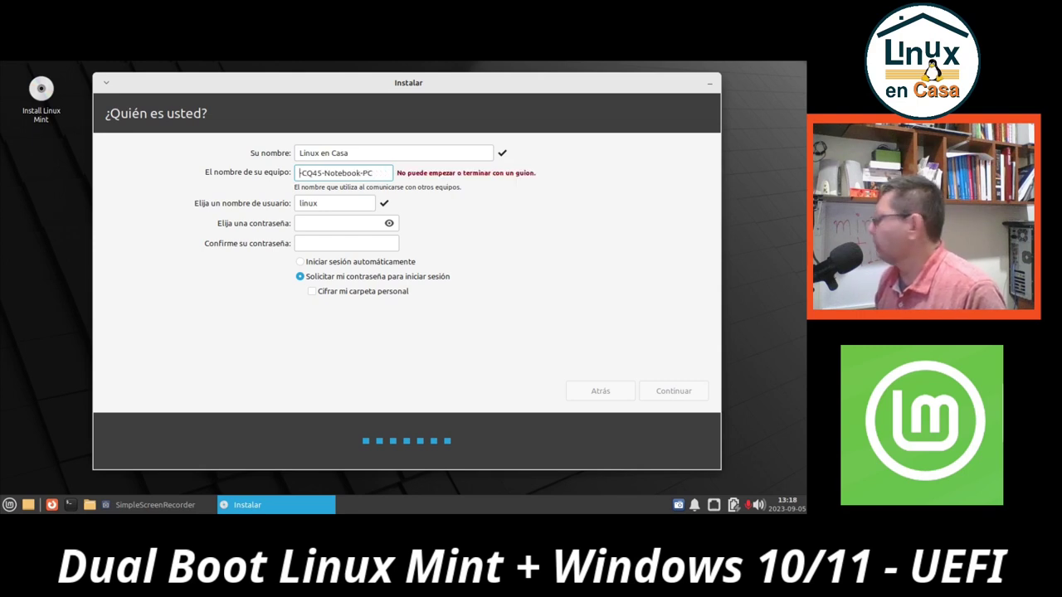
pyautogui.write('mint')
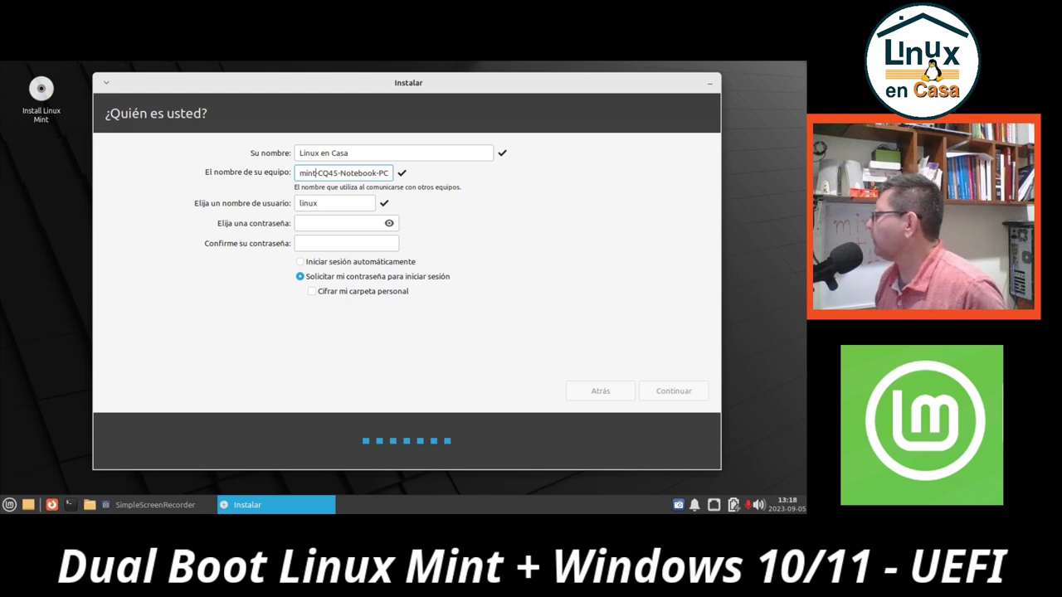
pyautogui.press('Delete')
pyautogui.press('Delete')
pyautogui.press('Delete')
pyautogui.press('Delete')
pyautogui.press('Delete')
pyautogui.press('Delete')
pyautogui.press('Delete')
pyautogui.press('Delete')
pyautogui.press('Delete')
pyautogui.press('Delete')
pyautogui.press('Delete')
pyautogui.press('Delete')
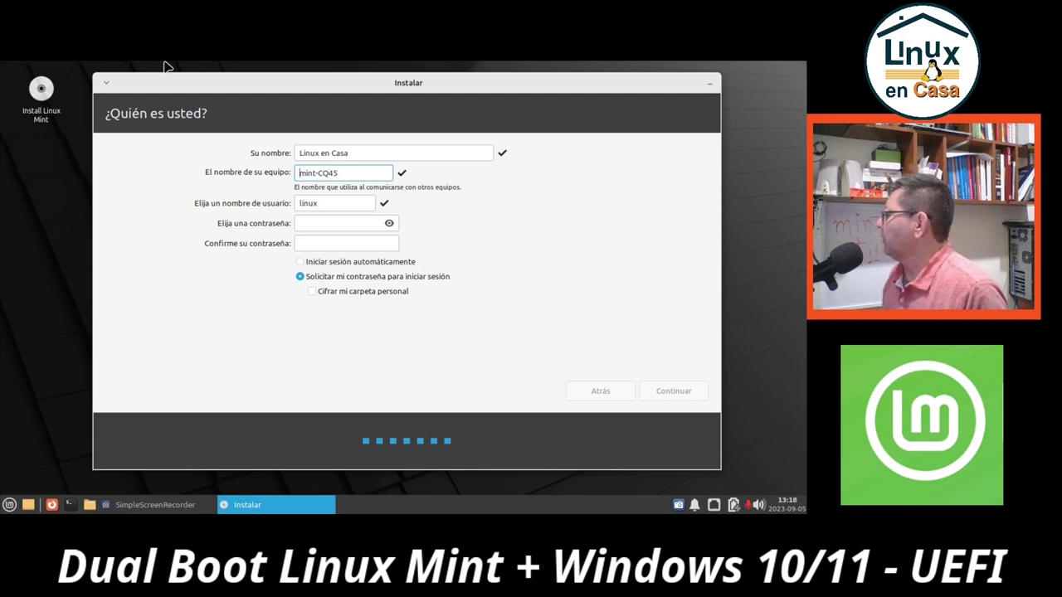
# Replace the suggested username with a new one, then enter and confirm the account password
pyautogui.doubleClick(328, 204)
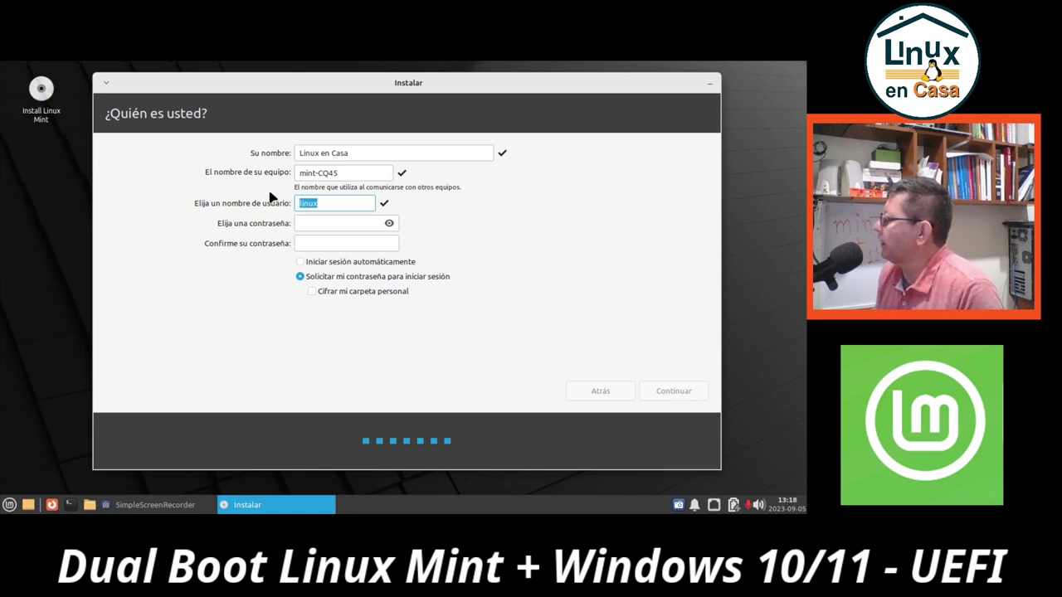
pyautogui.write('linuxencasa')
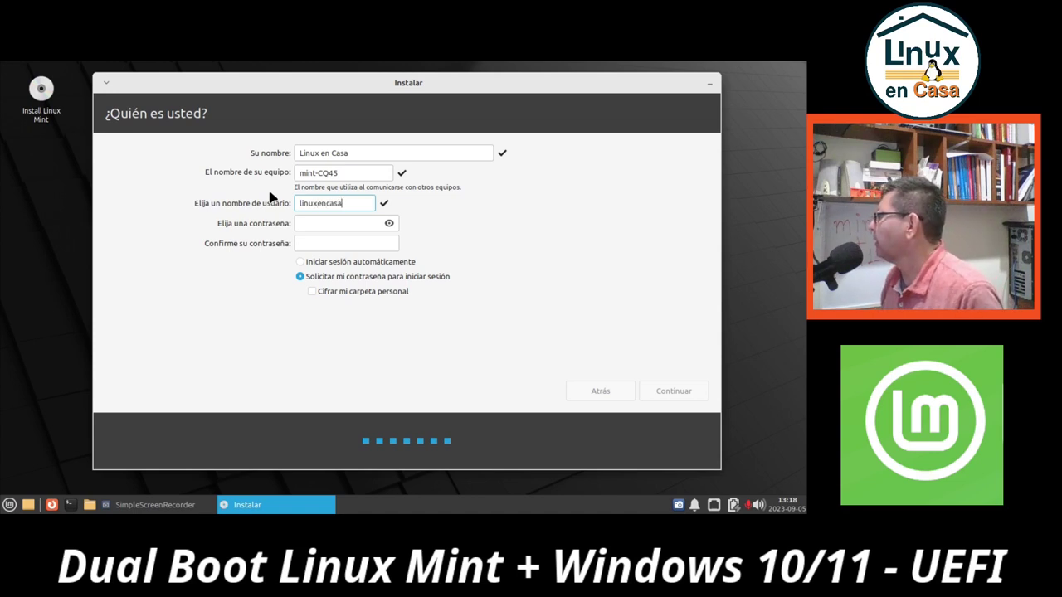
pyautogui.click(317, 225)
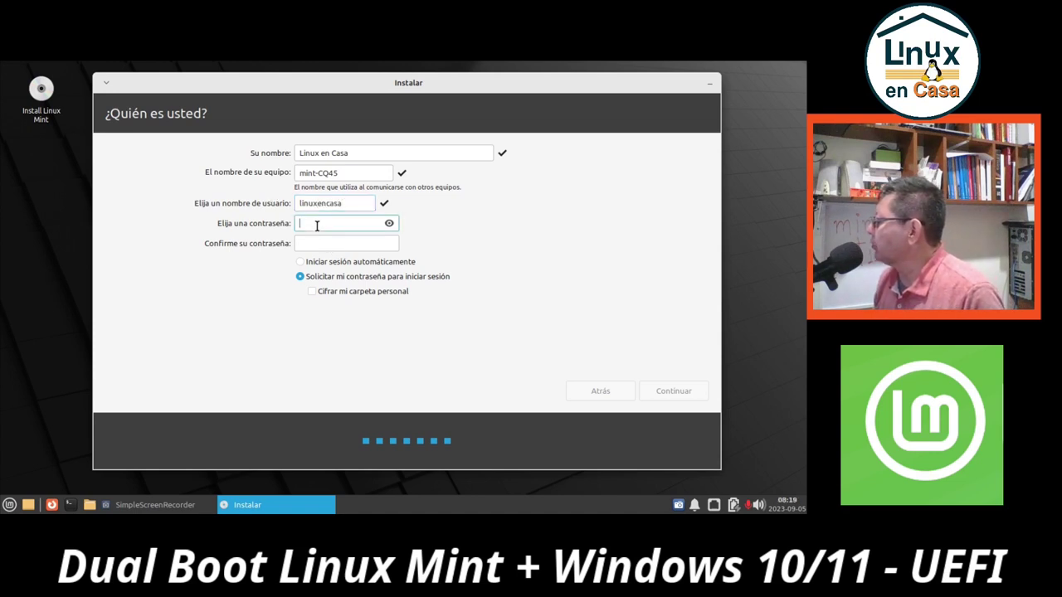
pyautogui.write('1234')
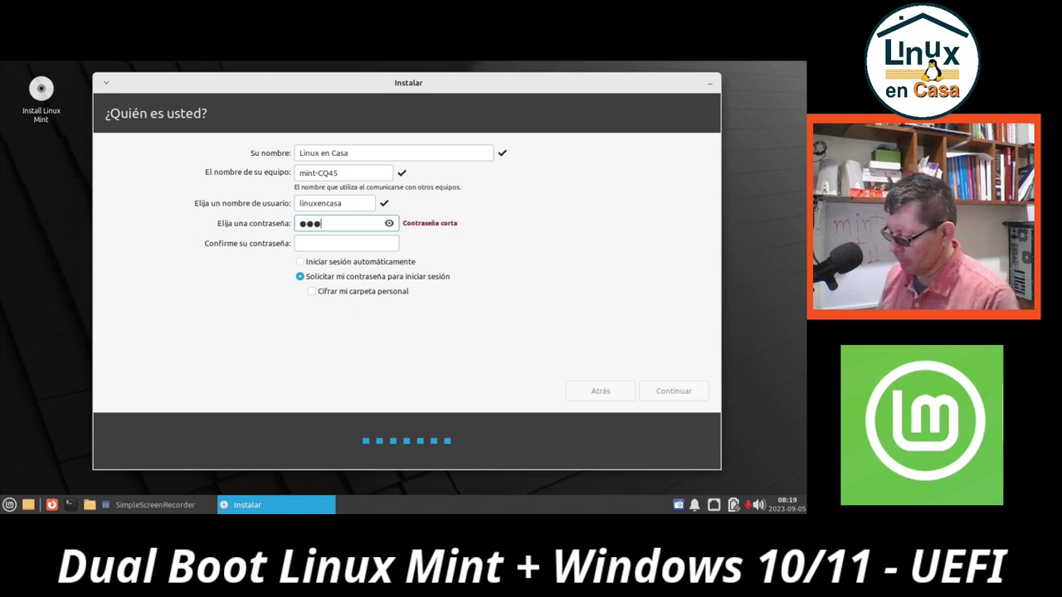
pyautogui.write('56789')
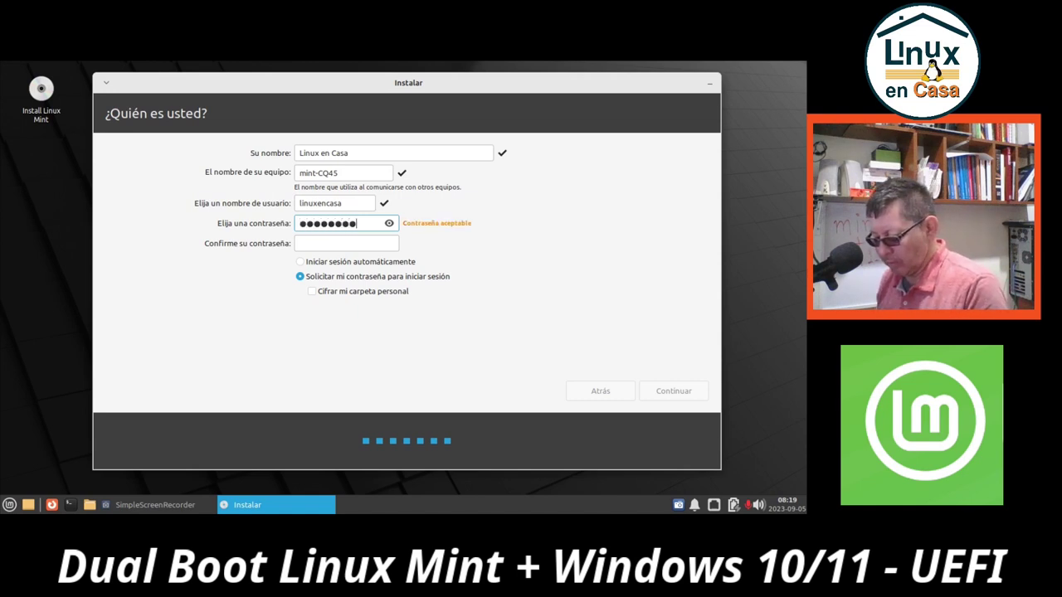
pyautogui.click(321, 242)
pyautogui.write('123456789')
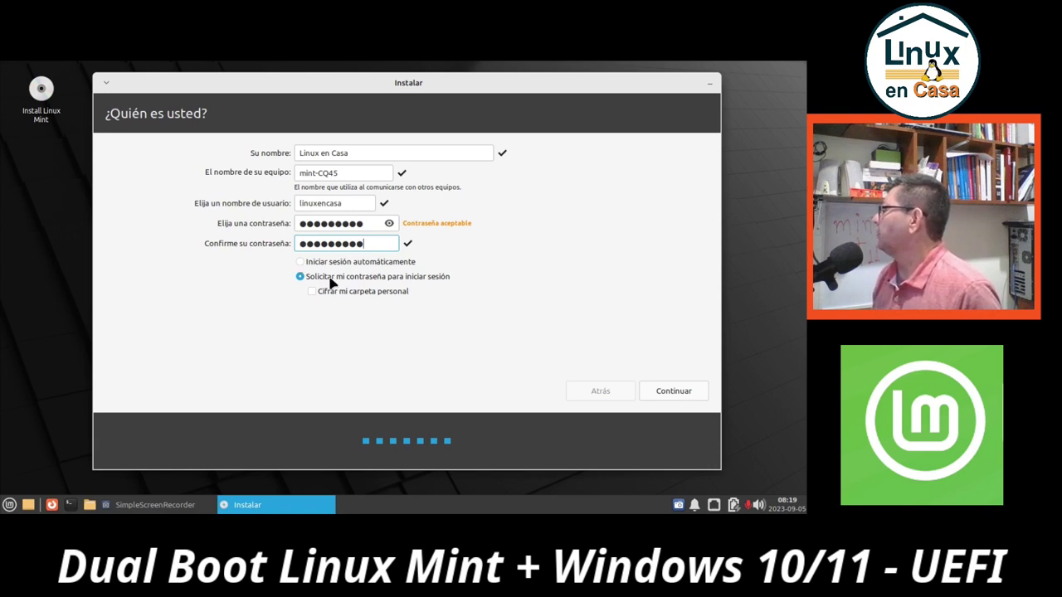
# Keep 'Solicitar mi contraseña' selected so login requires the password, and submit the account details
pyautogui.click(300, 264)
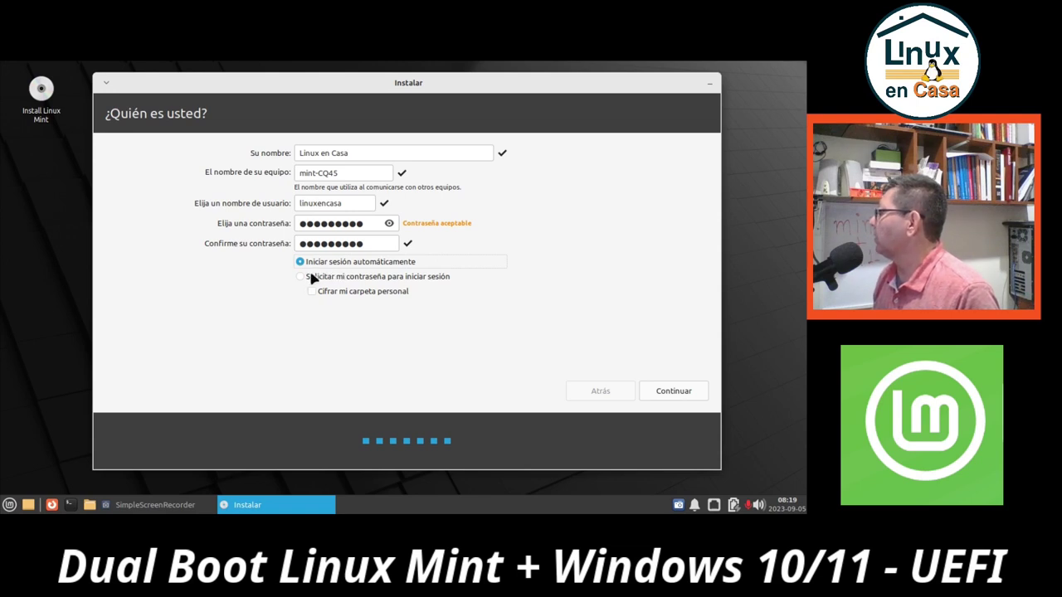
pyautogui.click(309, 276)
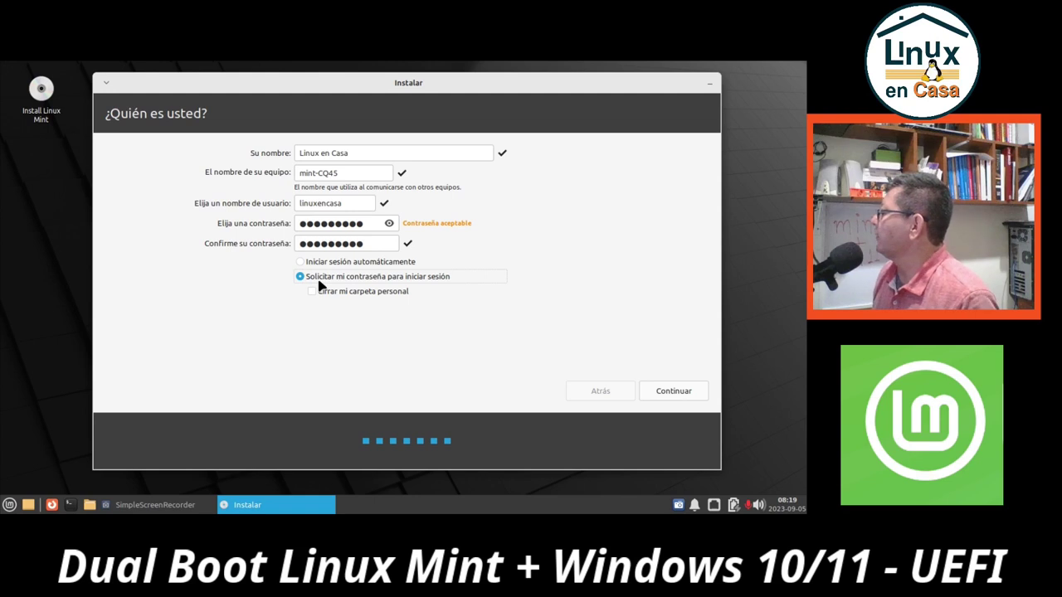
pyautogui.click(675, 391)
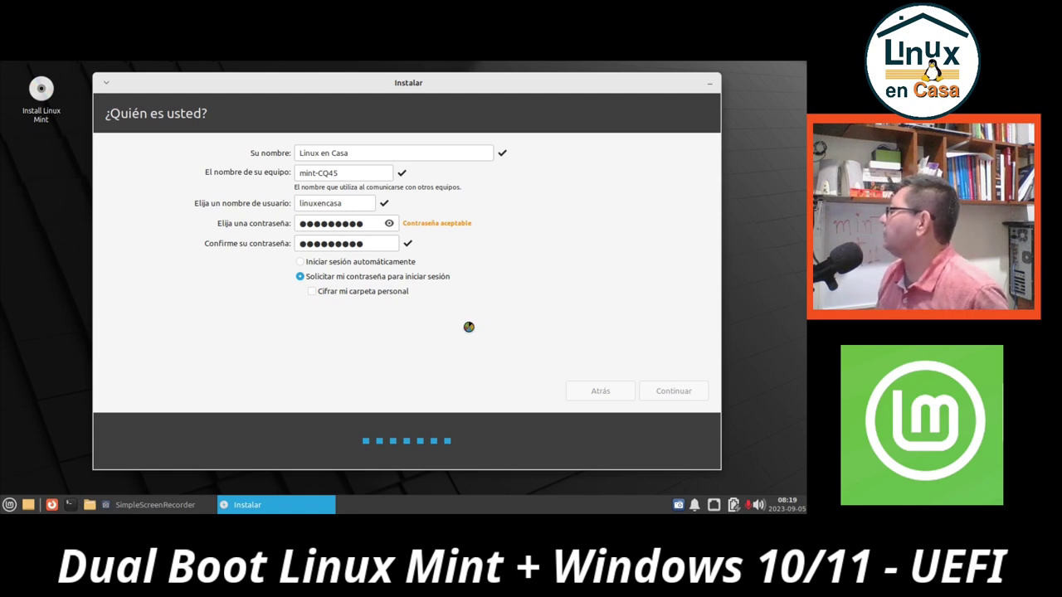